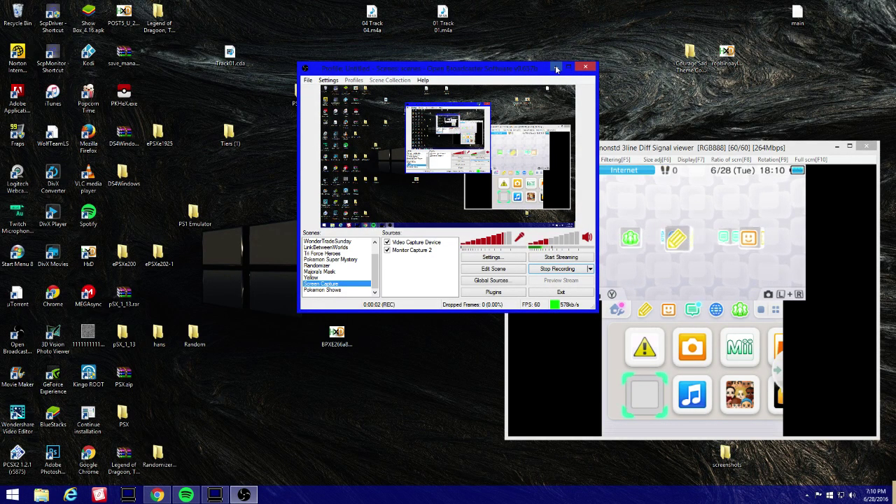
Minimize the recording software, bring up the oot3dhax releases page in Chrome, and check the current date on the system calendar.
{"action": "left_click", "coordinate": [556, 68]}
{"action": "left_click", "coordinate": [157, 495]}
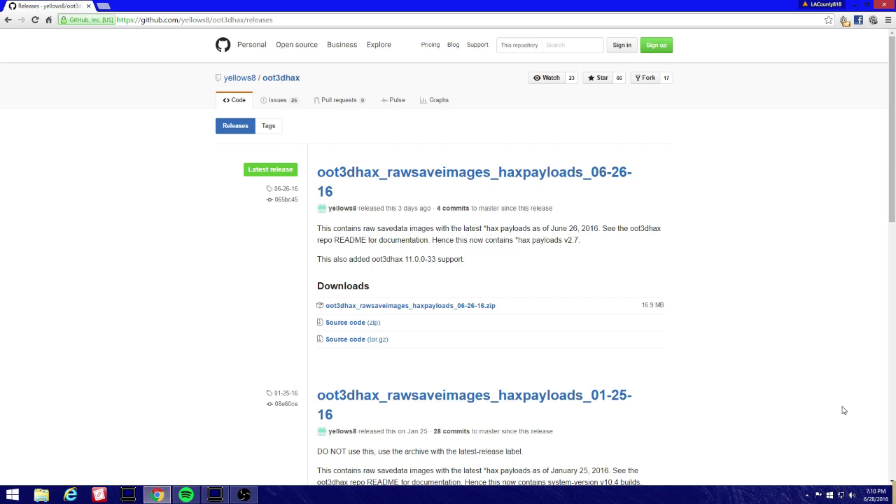
{"action": "left_click", "coordinate": [876, 495]}
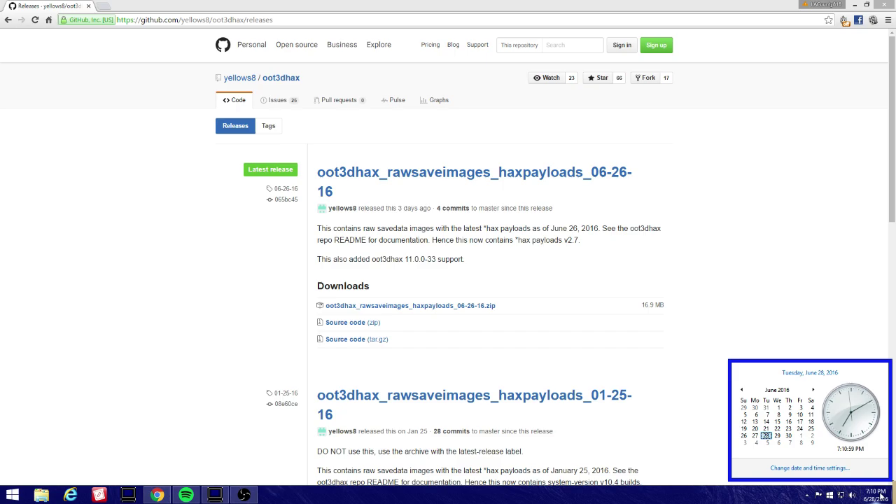
{"action": "left_click", "coordinate": [881, 494]}
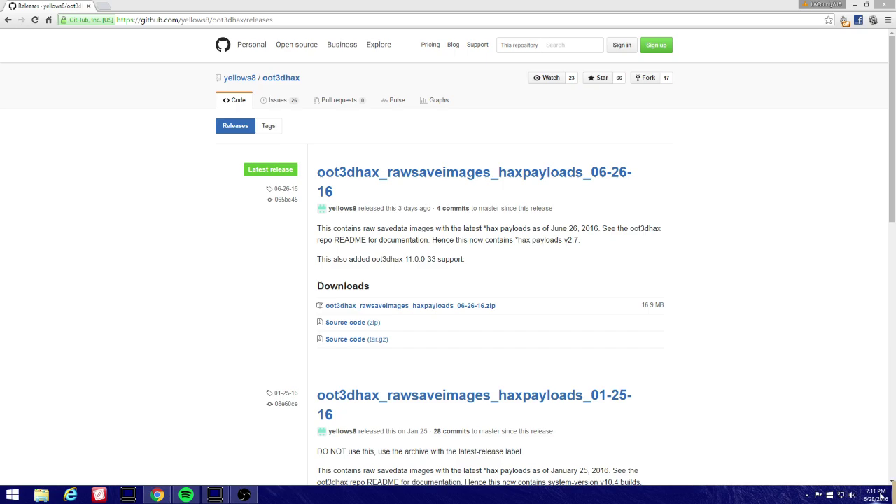
{"action": "left_click", "coordinate": [880, 493]}
{"action": "left_click", "coordinate": [880, 495]}
Download oot3dhax_rawsaveimages_haxpayloads_06-26-16.zip and extract it to a folder of the same name in Downloads, then close the archive.
{"action": "left_click", "coordinate": [452, 308]}
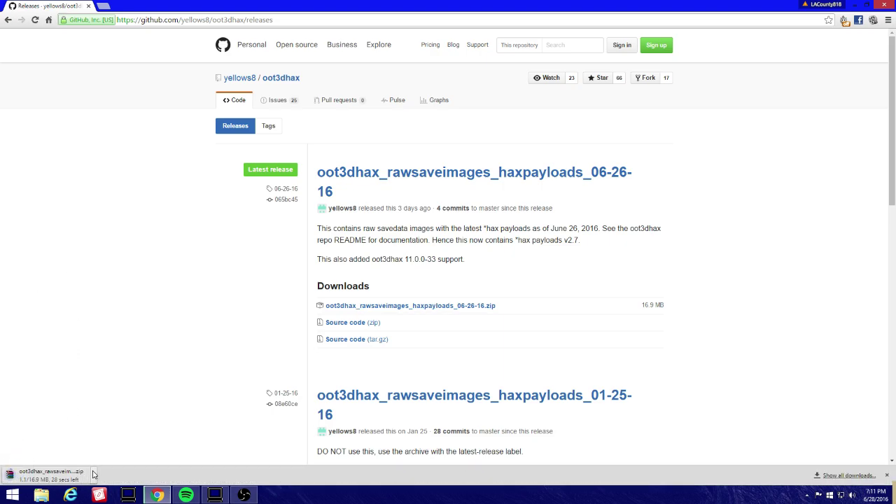
{"action": "left_click", "coordinate": [93, 473]}
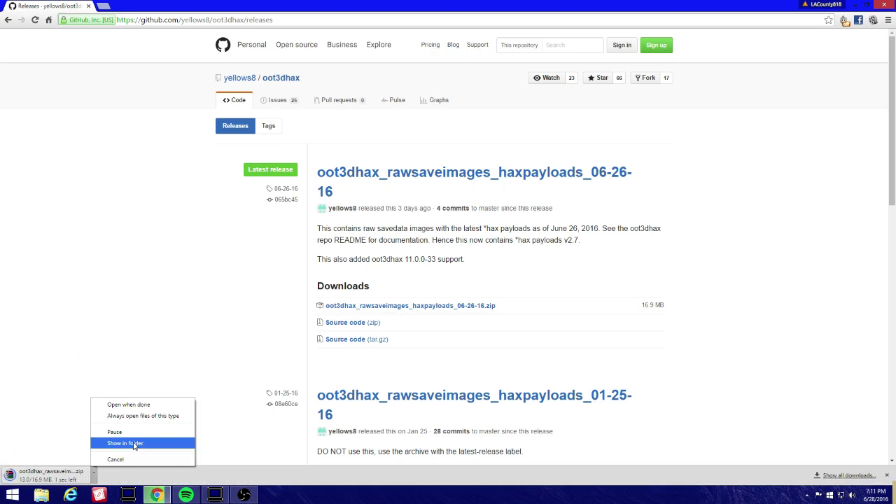
{"action": "left_click", "coordinate": [51, 476]}
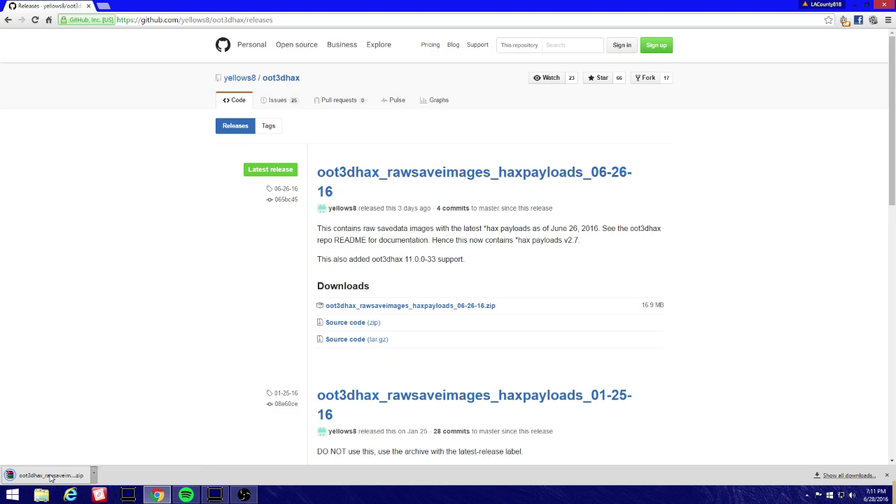
{"action": "left_click", "coordinate": [210, 229]}
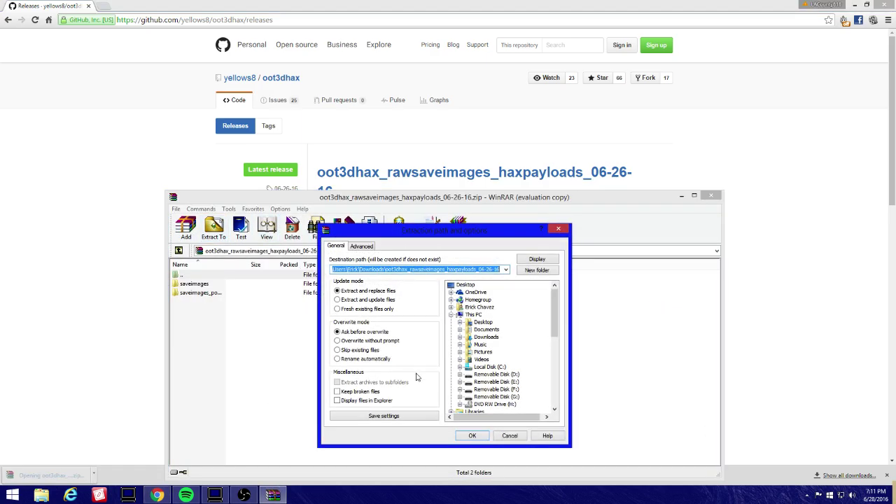
{"action": "left_click", "coordinate": [495, 342]}
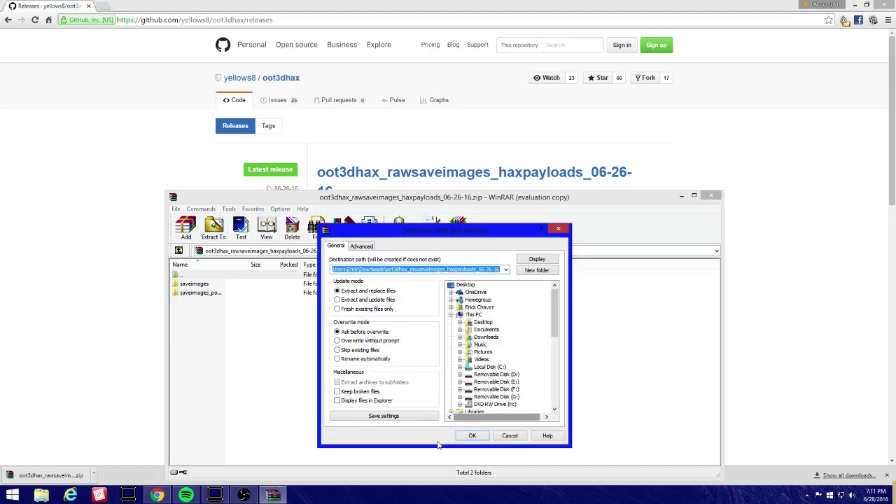
{"action": "left_click", "coordinate": [468, 434]}
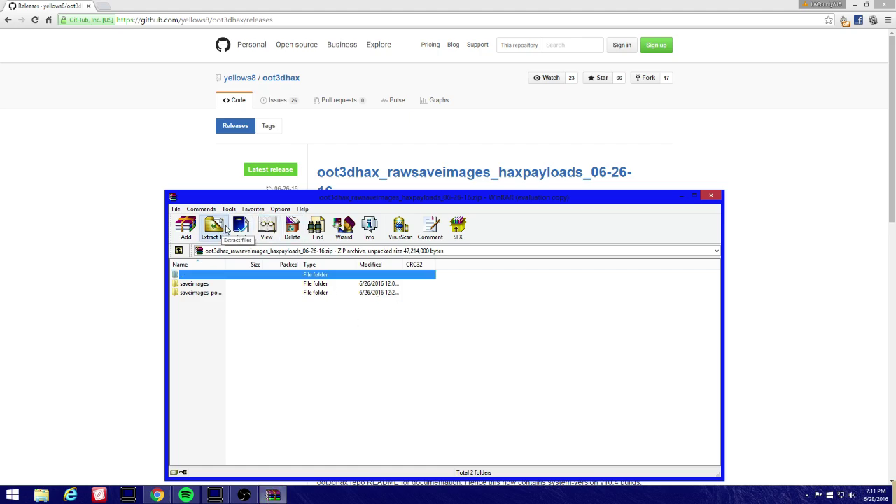
{"action": "left_click_drag", "start_coordinate": [260, 198], "coordinate": [259, 146]}
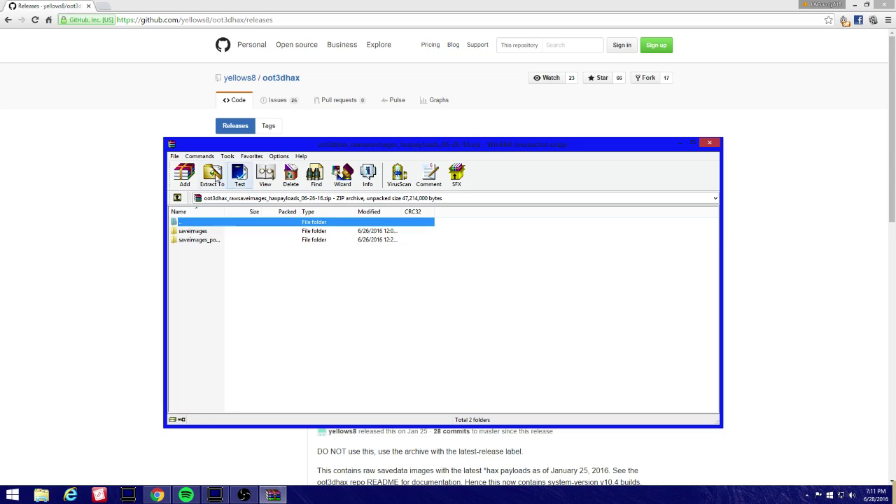
{"action": "left_click", "coordinate": [708, 143]}
Open the Homebrew Launcher website at smealum.github.io/3ds/ in a new browser tab.
{"action": "left_click", "coordinate": [41, 495]}
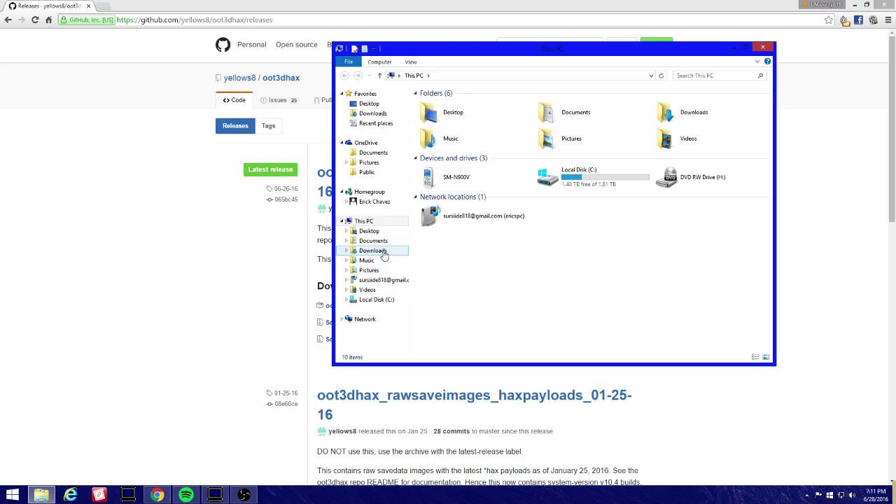
{"action": "left_click", "coordinate": [327, 256]}
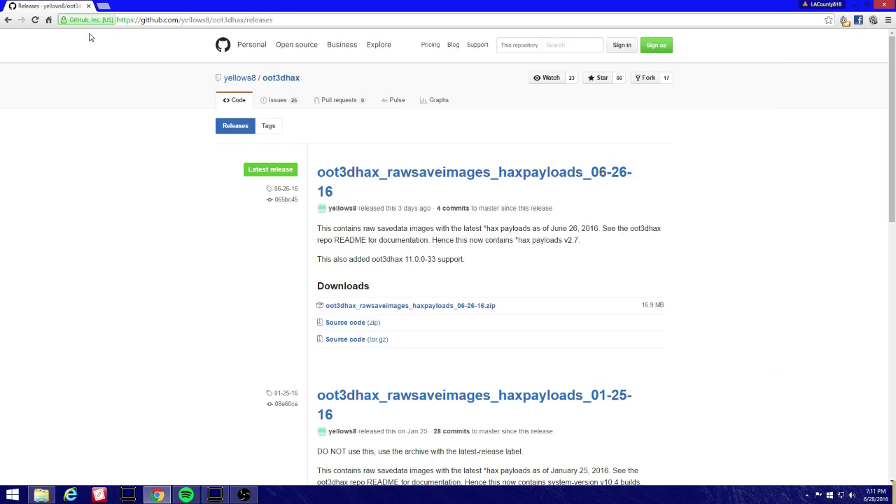
{"action": "left_click", "coordinate": [110, 12]}
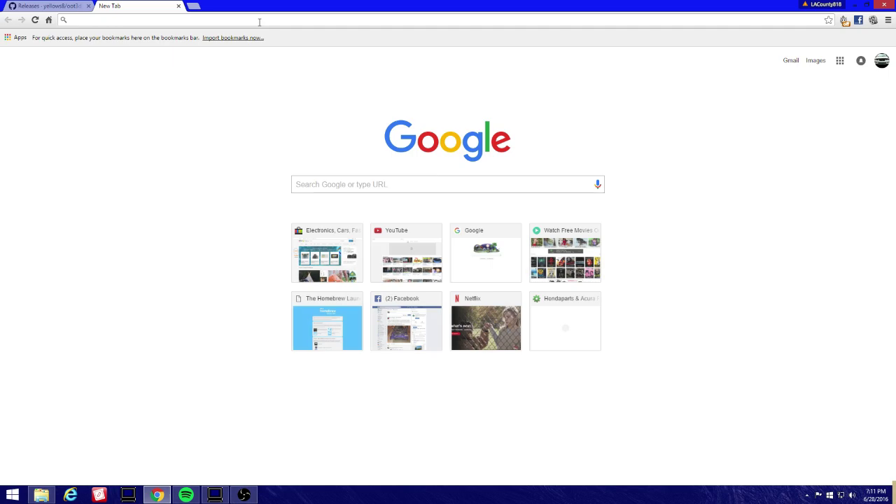
{"action": "type", "text": "smealum.github.io/3ds/"}
{"action": "key", "text": "Return"}
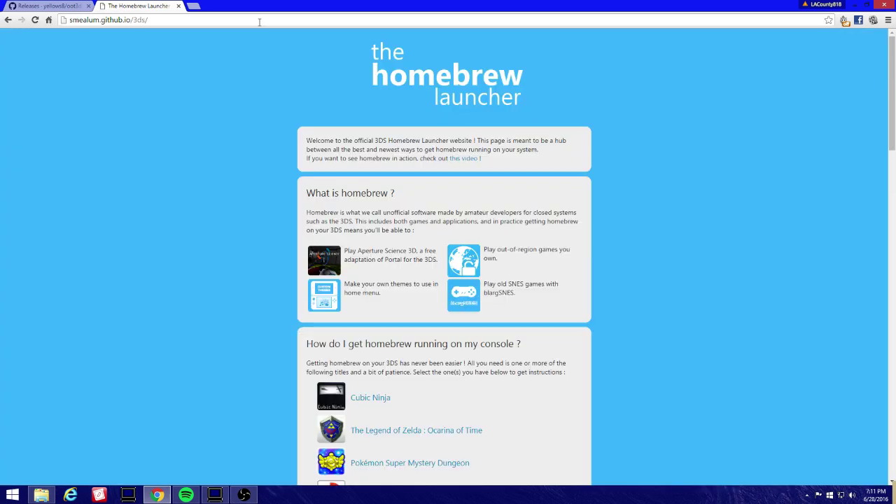
Download the homebrew starter kit and extract its zip to the starter (3) folder in Downloads, then close the archive.
{"action": "scroll", "coordinate": [1, 158], "scroll_direction": "down", "scroll_amount": 8}
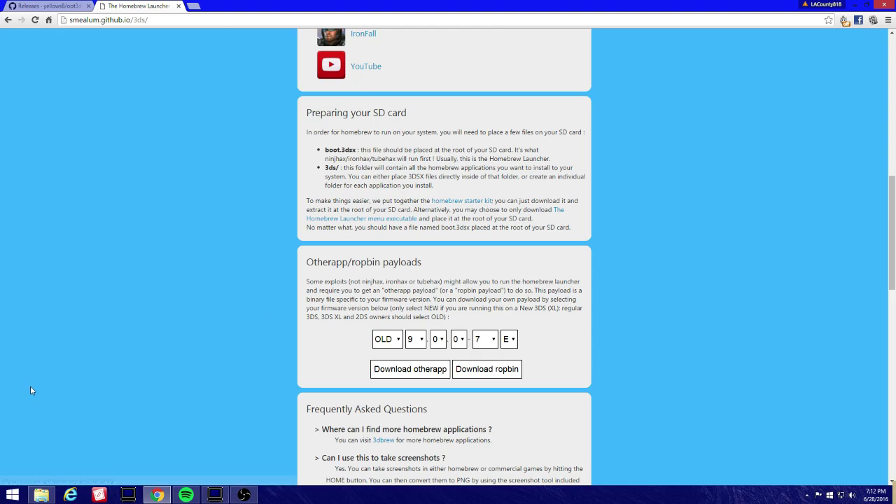
{"action": "left_click", "coordinate": [475, 205]}
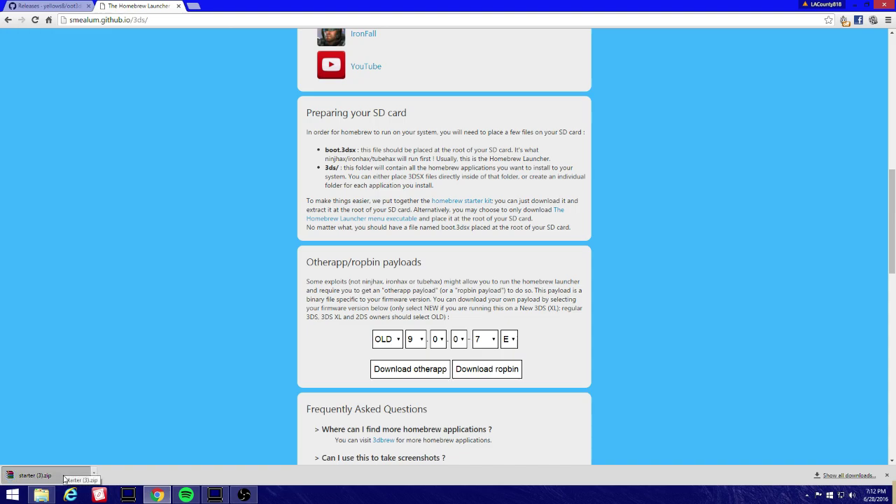
{"action": "left_click", "coordinate": [65, 479]}
{"action": "left_click", "coordinate": [212, 173]}
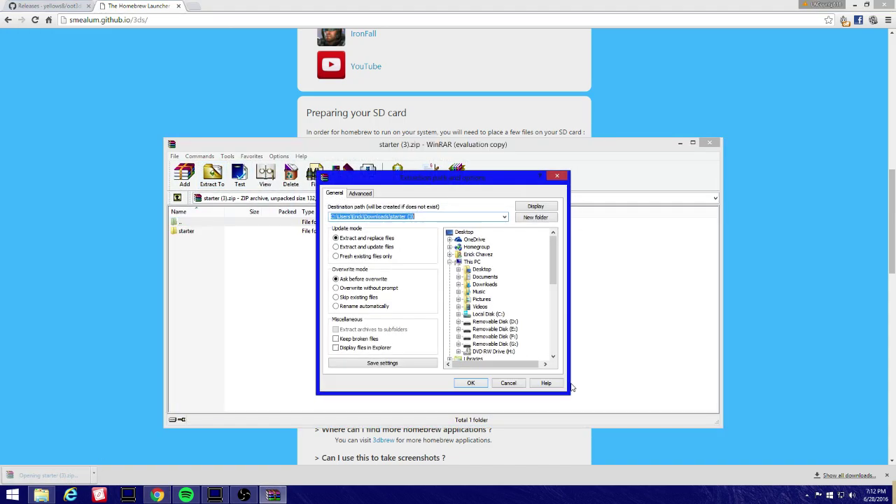
{"action": "left_click", "coordinate": [505, 290]}
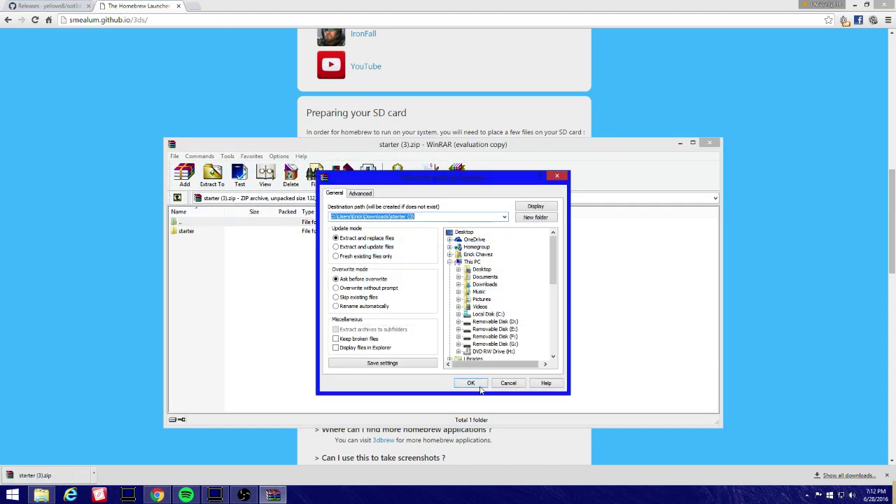
{"action": "left_click", "coordinate": [479, 385]}
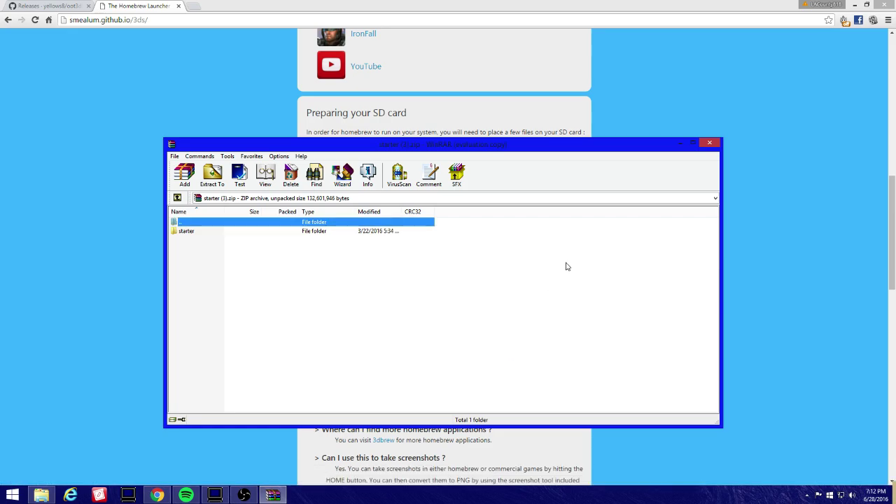
{"action": "left_click", "coordinate": [710, 142]}
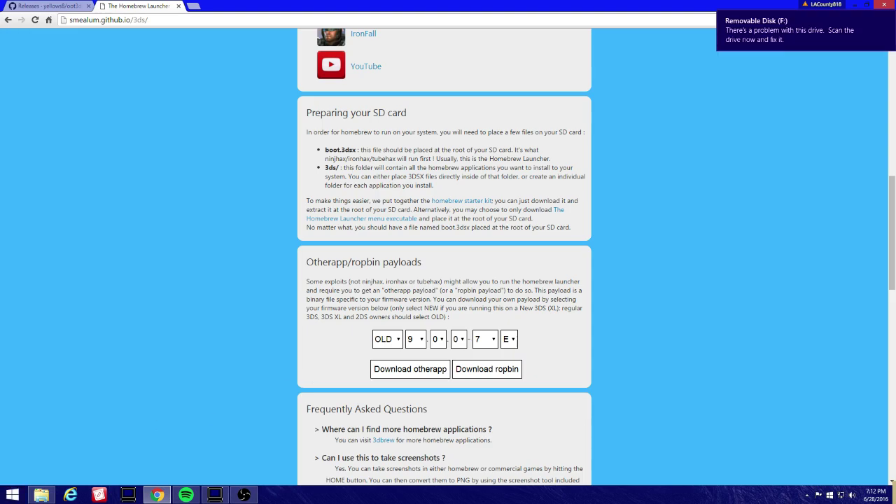
Open the SD card, Removable Disk (F:), in the file explorer.
{"action": "left_click", "coordinate": [12, 495]}
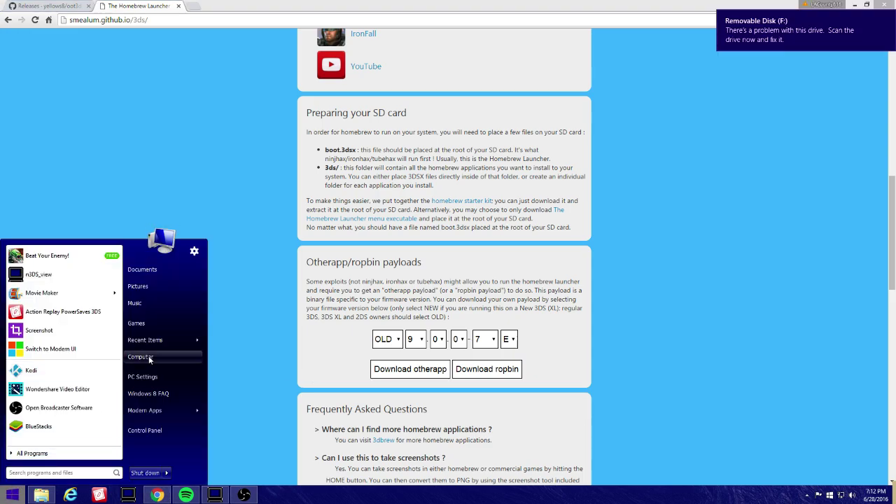
{"action": "left_click", "coordinate": [148, 358]}
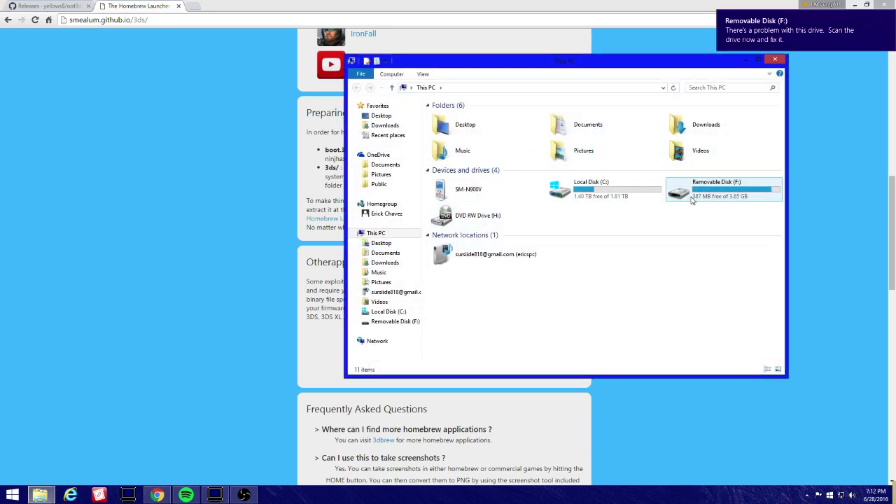
{"action": "double_click", "coordinate": [690, 199]}
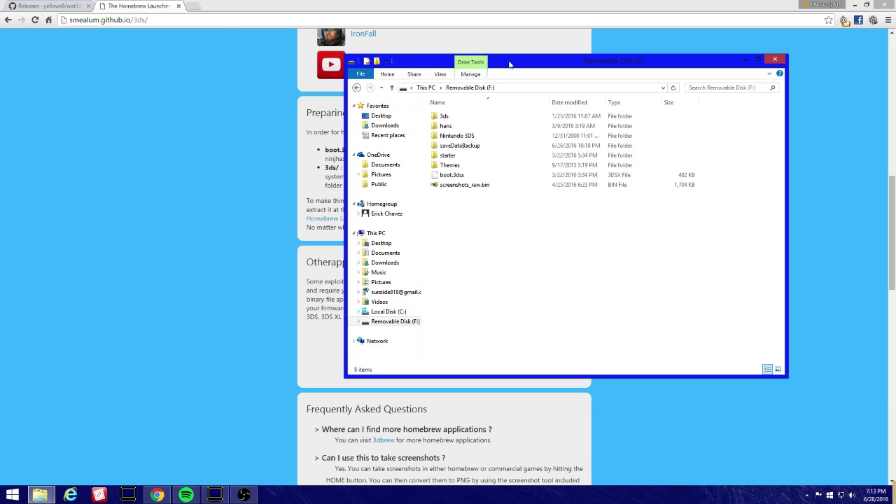
Minimize the browser and arrange the This PC and Removable Disk (F:) windows side by side.
{"action": "left_click_drag", "start_coordinate": [510, 66], "coordinate": [482, 94]}
{"action": "left_click", "coordinate": [438, 145]}
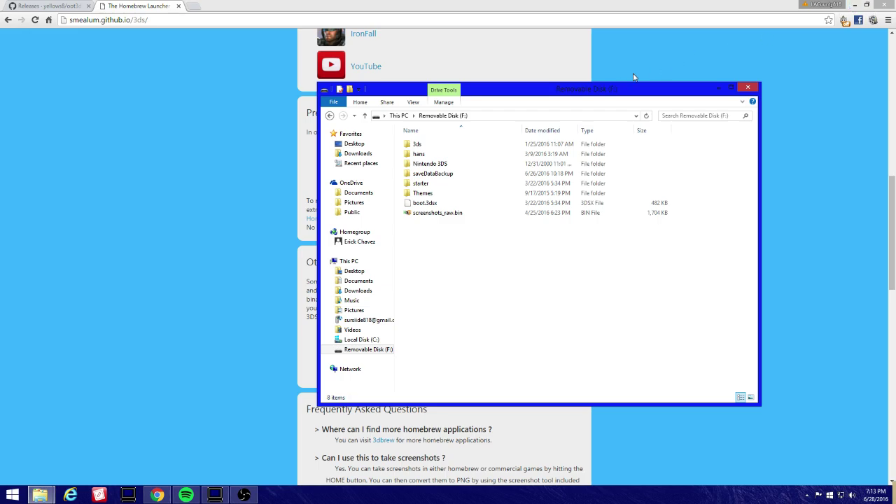
{"action": "left_click_drag", "start_coordinate": [610, 89], "coordinate": [697, 84]}
{"action": "left_click", "coordinate": [854, 6]}
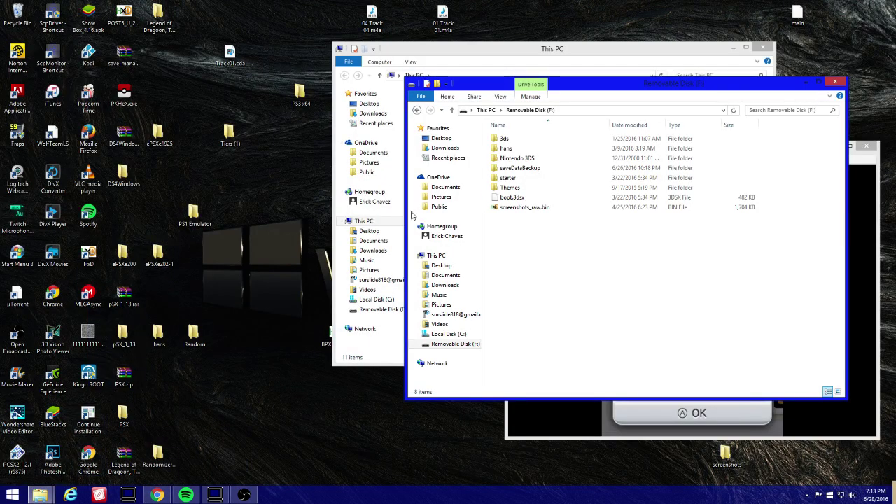
{"action": "left_click_drag", "start_coordinate": [580, 87], "coordinate": [585, 121]}
{"action": "left_click_drag", "start_coordinate": [561, 52], "coordinate": [242, 79]}
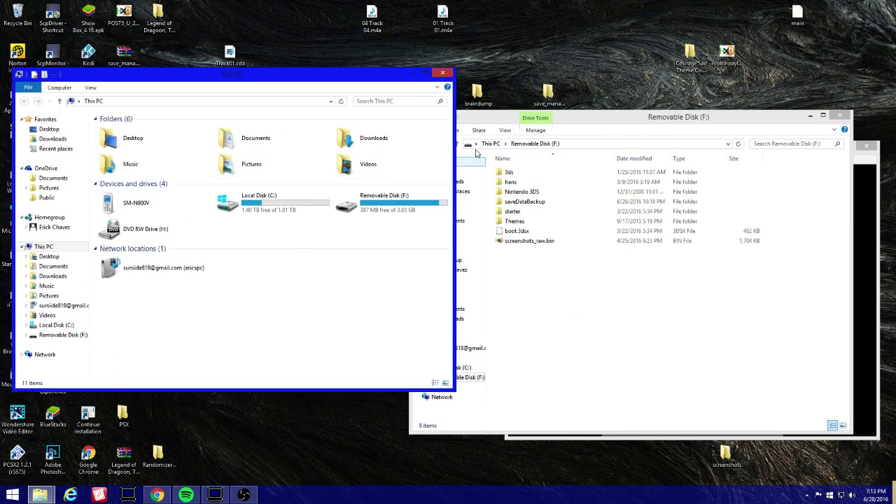
Copy the 3ds folder and boot.3dsx from starter (3)\starter in Downloads to the root of Removable Disk (F:), replacing the existing files.
{"action": "left_click", "coordinate": [74, 276]}
{"action": "left_click", "coordinate": [190, 277]}
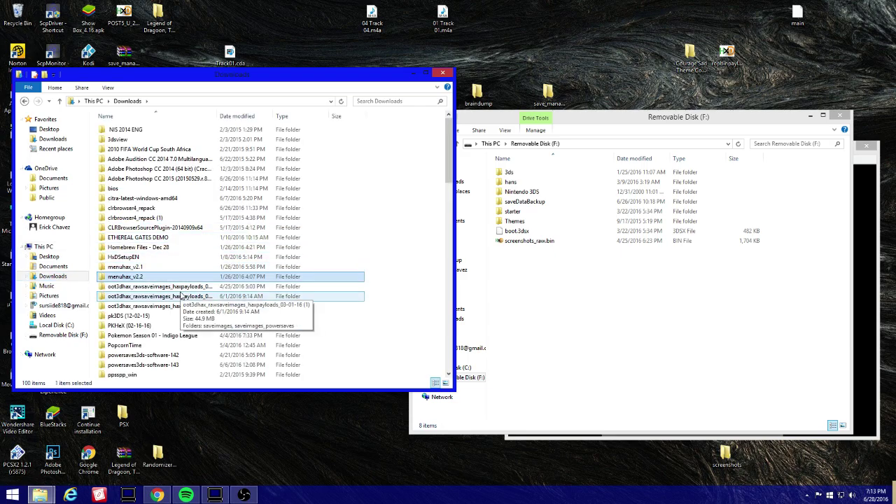
{"action": "scroll", "coordinate": [182, 308], "scroll_direction": "down", "scroll_amount": 4}
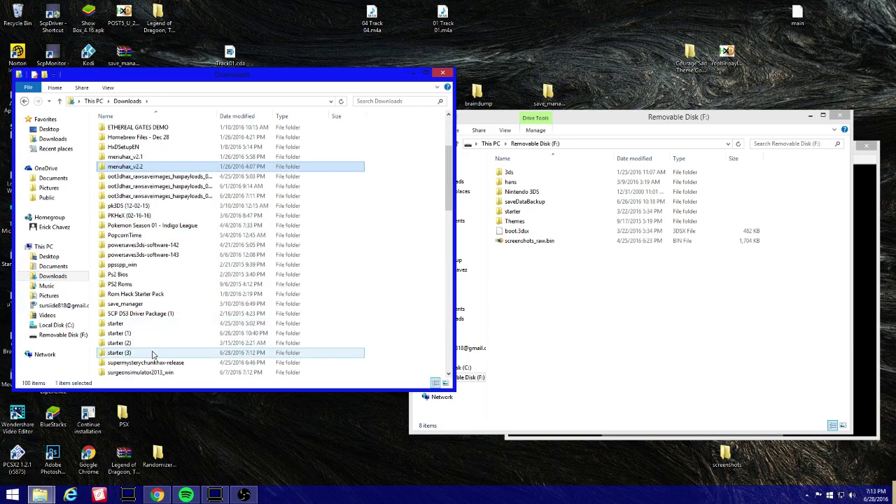
{"action": "double_click", "coordinate": [153, 352]}
{"action": "double_click", "coordinate": [214, 135]}
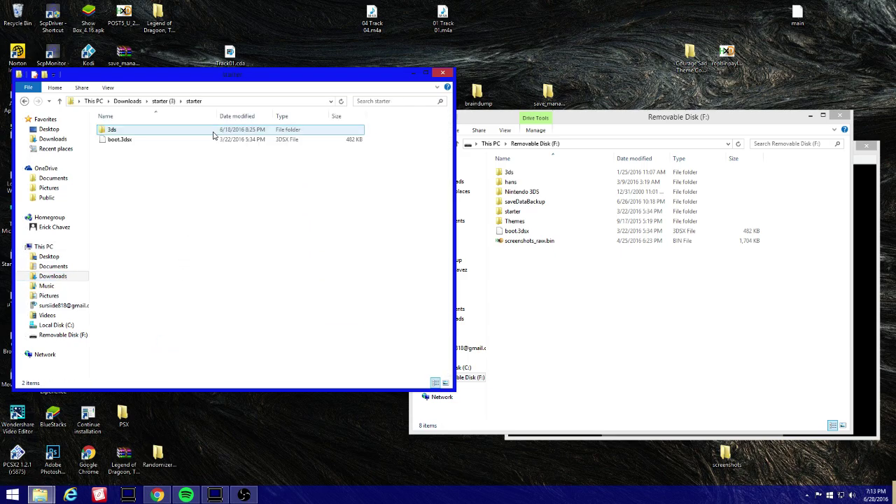
{"action": "left_click_drag", "start_coordinate": [318, 186], "coordinate": [679, 327]}
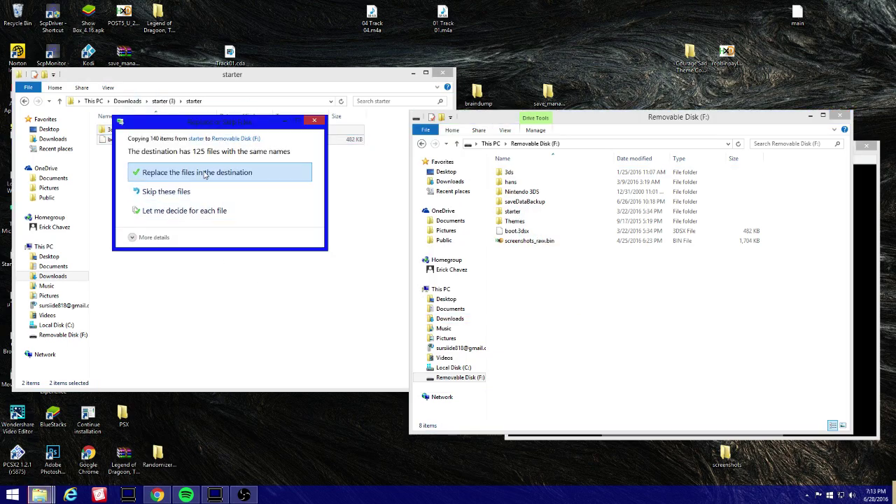
{"action": "left_click", "coordinate": [205, 176]}
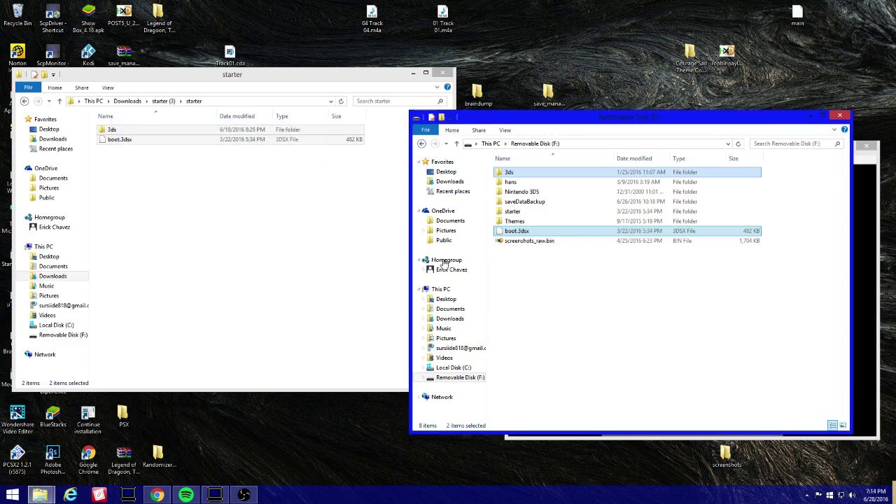
Look through the contents of the 3ds folder on Removable Disk (F:) and return to the disk's root.
{"action": "left_click", "coordinate": [559, 191], "text": "ctrl"}
{"action": "double_click", "coordinate": [569, 173]}
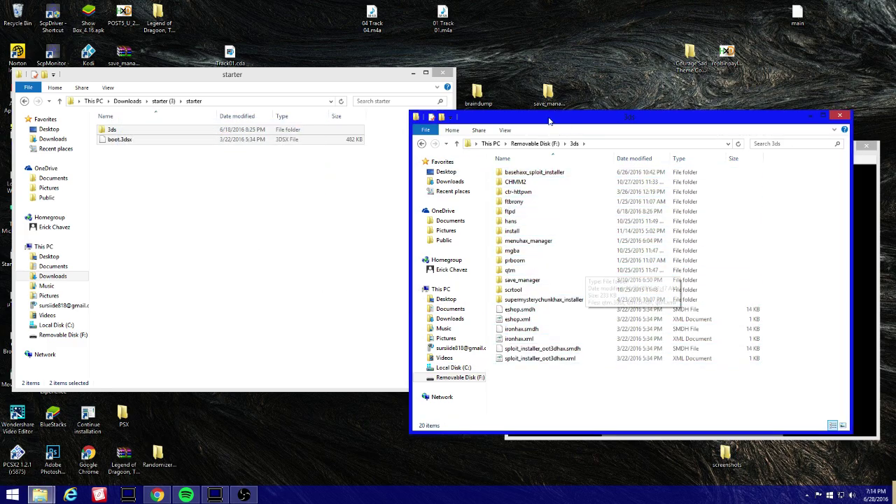
{"action": "left_click", "coordinate": [422, 143]}
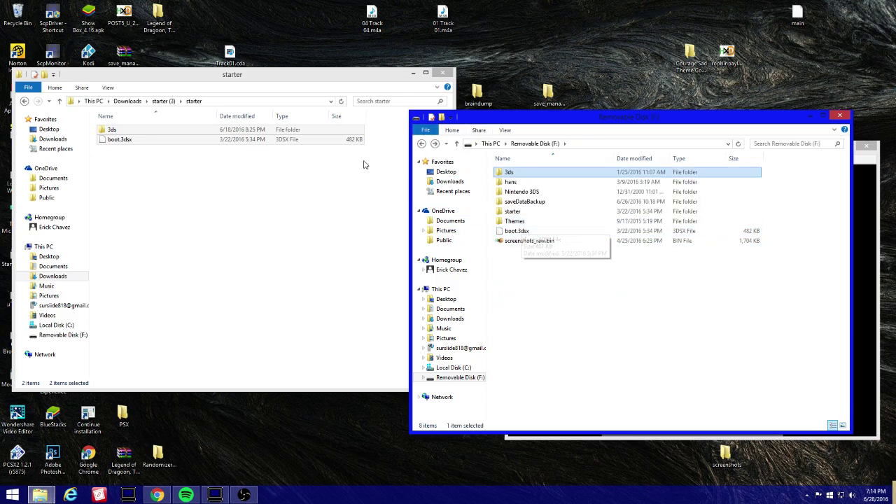
Close the starter folder window and reposition the Removable Disk (F:) window.
{"action": "left_click_drag", "start_coordinate": [373, 76], "coordinate": [341, 124]}
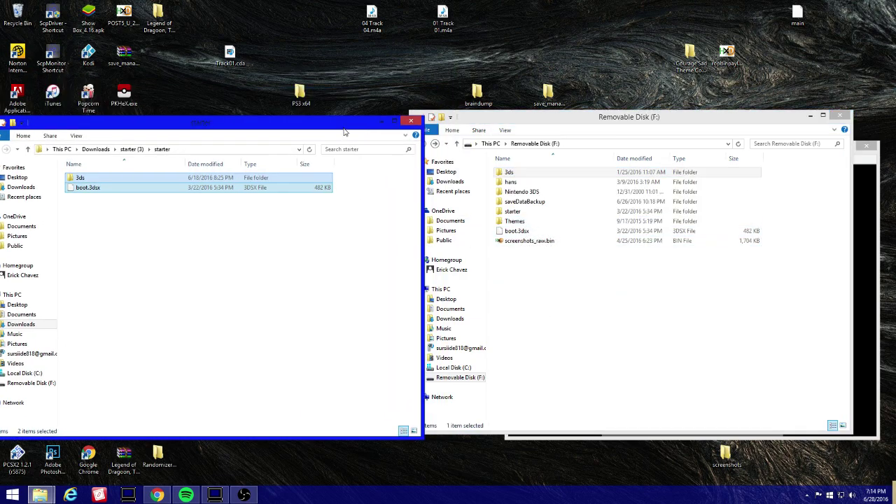
{"action": "left_click", "coordinate": [410, 123]}
{"action": "left_click_drag", "start_coordinate": [773, 126], "coordinate": [753, 101]}
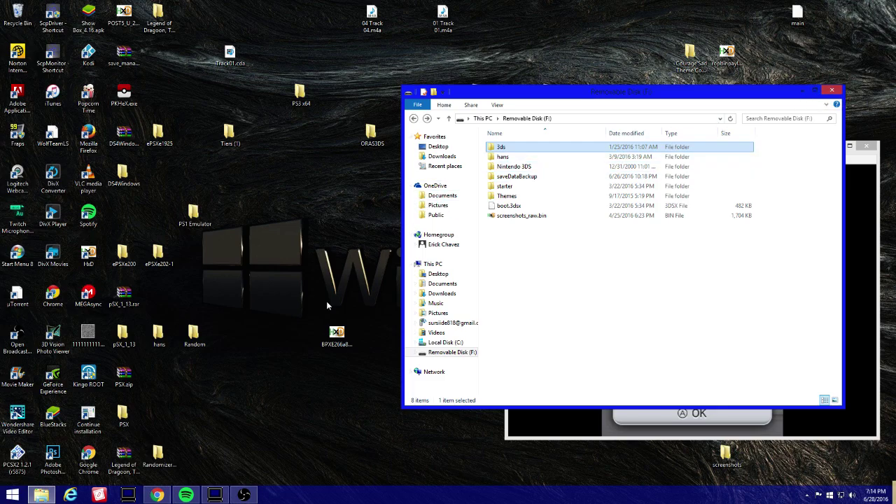
Open the Downloads folder in a second file window, arrange it beside the Removable Disk (F:) window and collapse Downloads in its folder tree.
{"action": "left_click", "coordinate": [12, 495]}
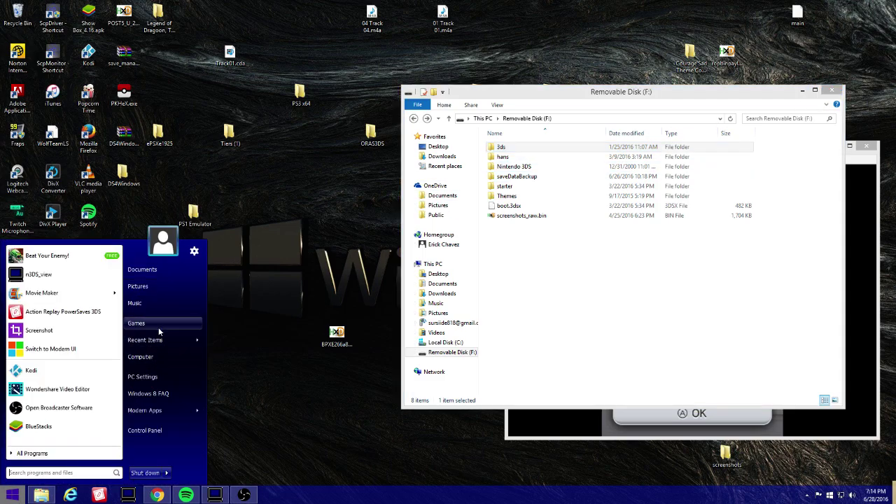
{"action": "left_click", "coordinate": [151, 357]}
{"action": "left_click_drag", "start_coordinate": [564, 106], "coordinate": [194, 108]}
{"action": "left_click", "coordinate": [78, 304]}
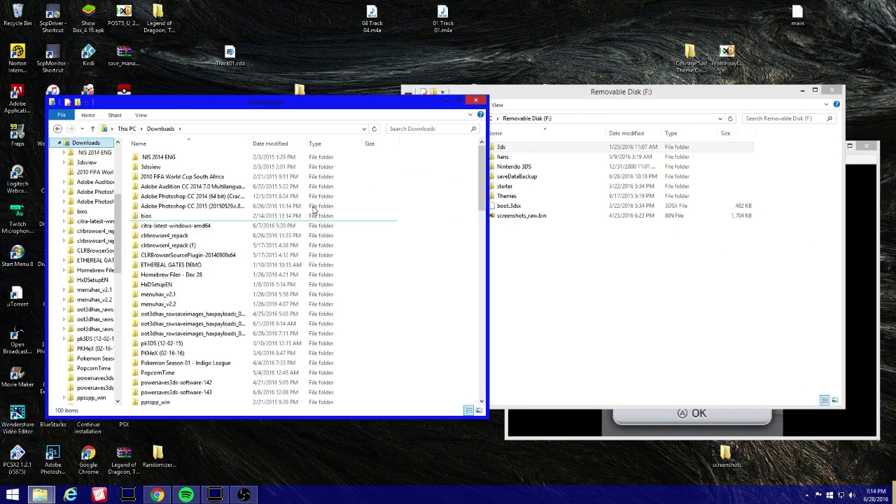
{"action": "left_click_drag", "start_coordinate": [605, 89], "coordinate": [664, 98]}
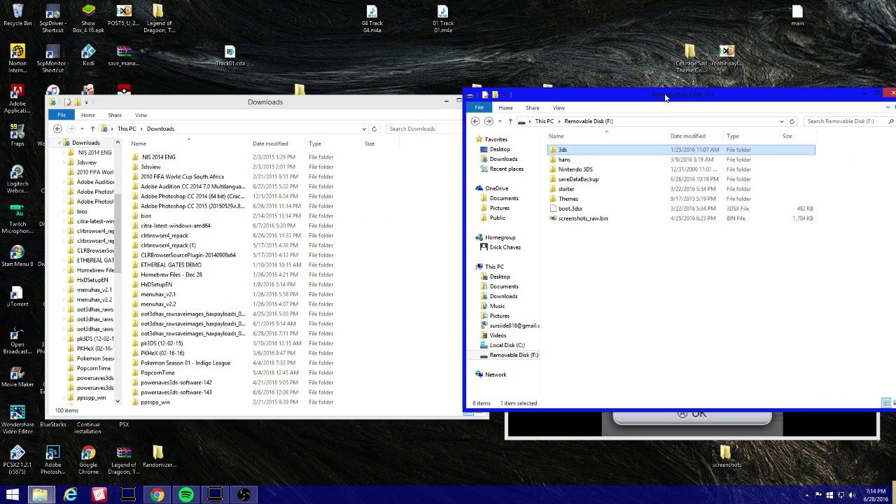
{"action": "left_click_drag", "start_coordinate": [355, 104], "coordinate": [376, 106]}
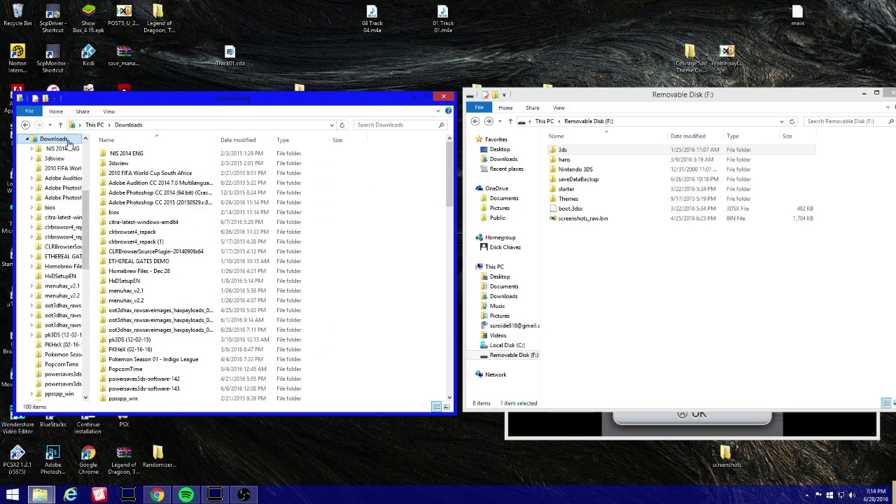
{"action": "left_click", "coordinate": [26, 140]}
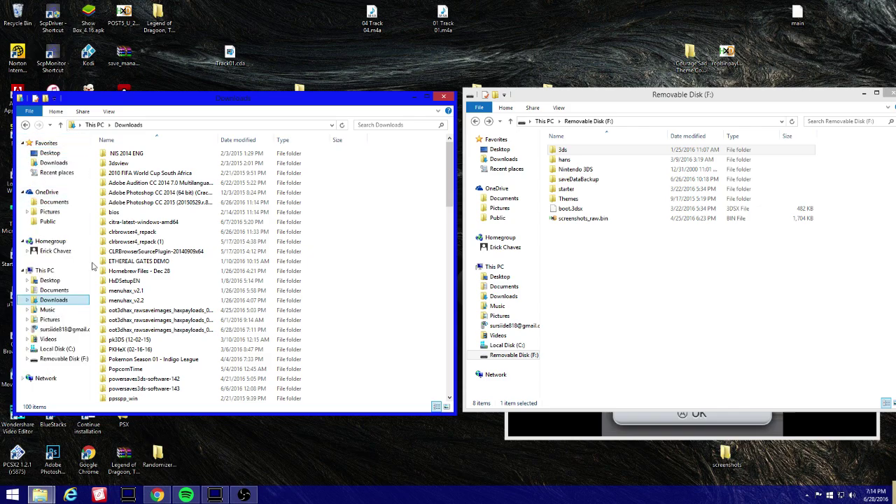
Open the saveimages_powersaves folder inside oot3dhax_rawsaveimages_haxpayloads_06-26-16 in Downloads.
{"action": "left_click", "coordinate": [187, 342]}
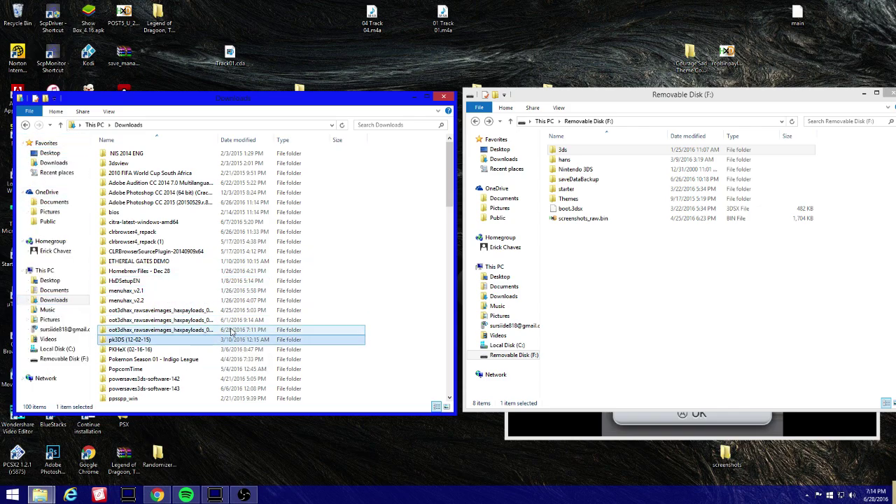
{"action": "double_click", "coordinate": [186, 330]}
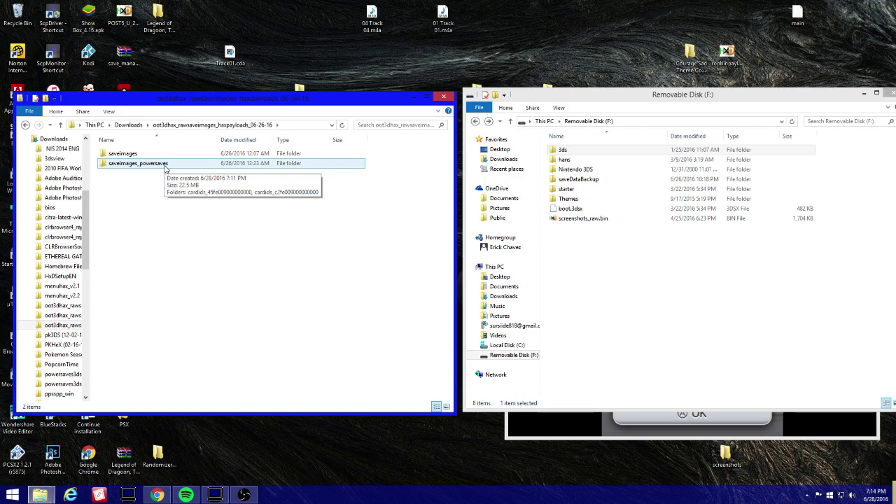
{"action": "double_click", "coordinate": [165, 163]}
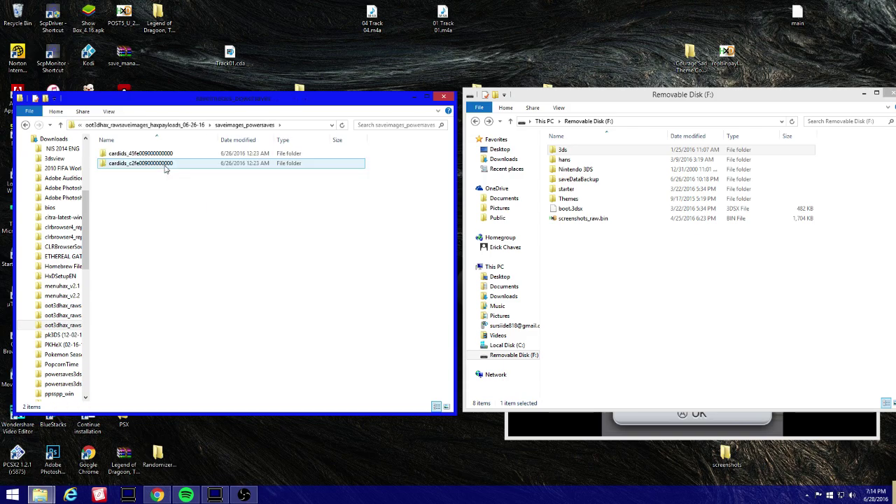
{"action": "left_click", "coordinate": [26, 125]}
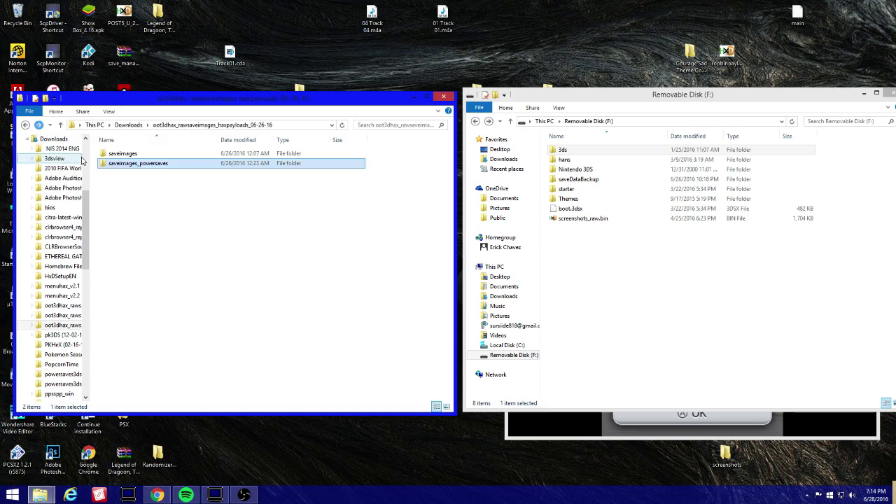
{"action": "double_click", "coordinate": [132, 166]}
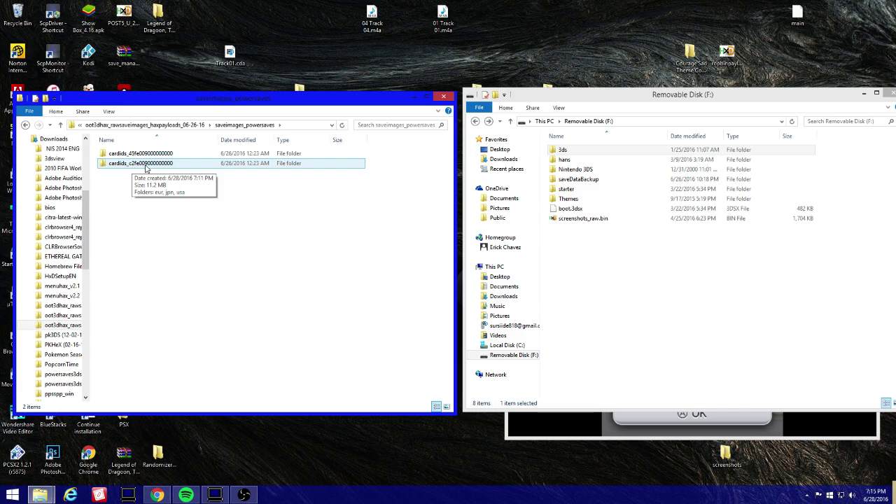
{"action": "double_click", "coordinate": [144, 163]}
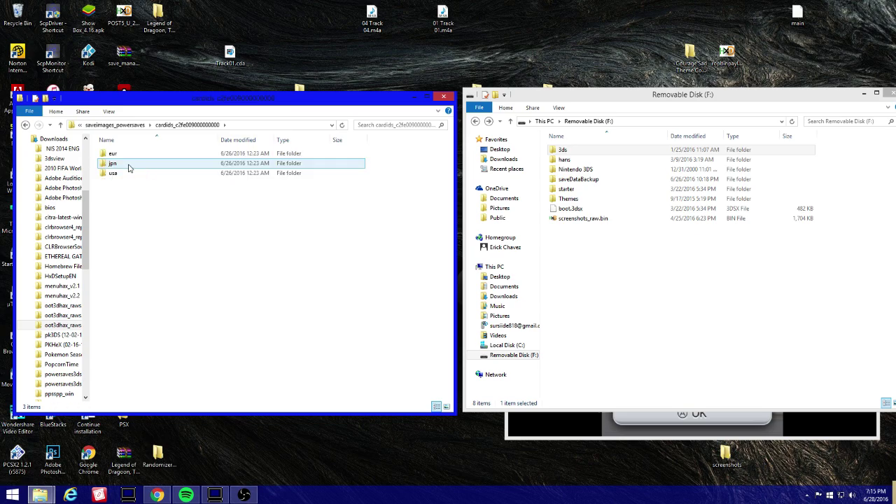
{"action": "left_click", "coordinate": [25, 125]}
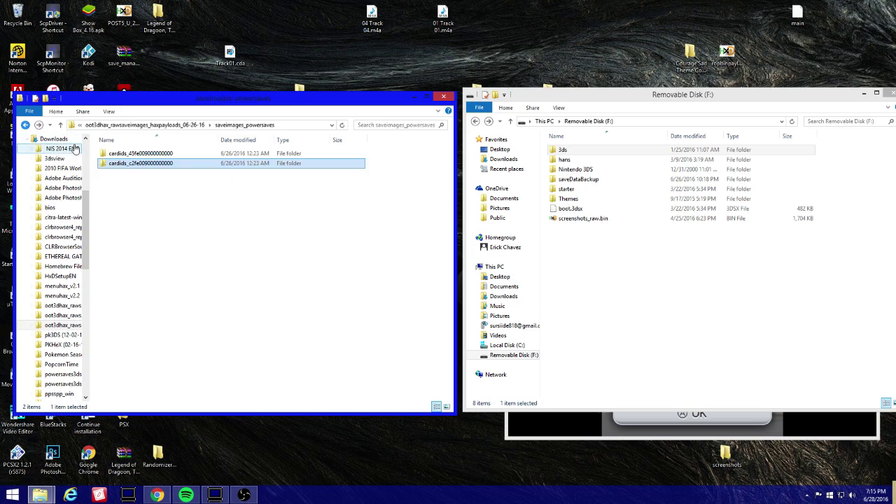
{"action": "left_click", "coordinate": [140, 155]}
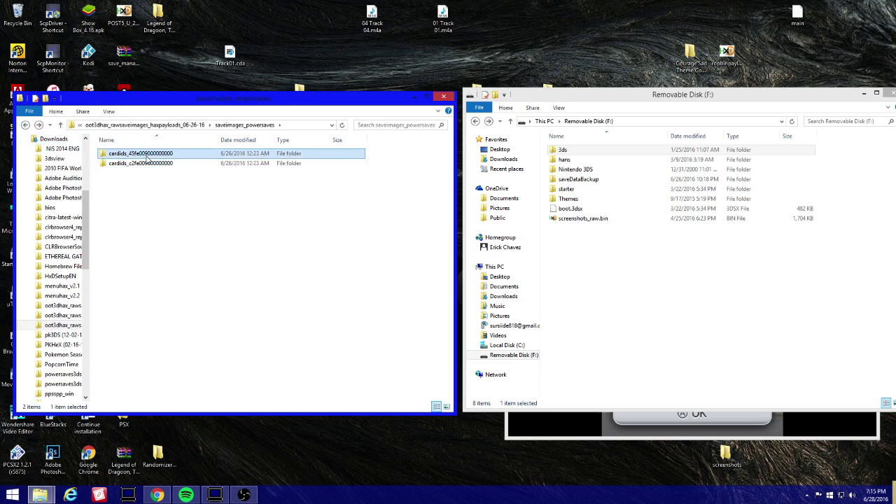
{"action": "double_click", "coordinate": [145, 156]}
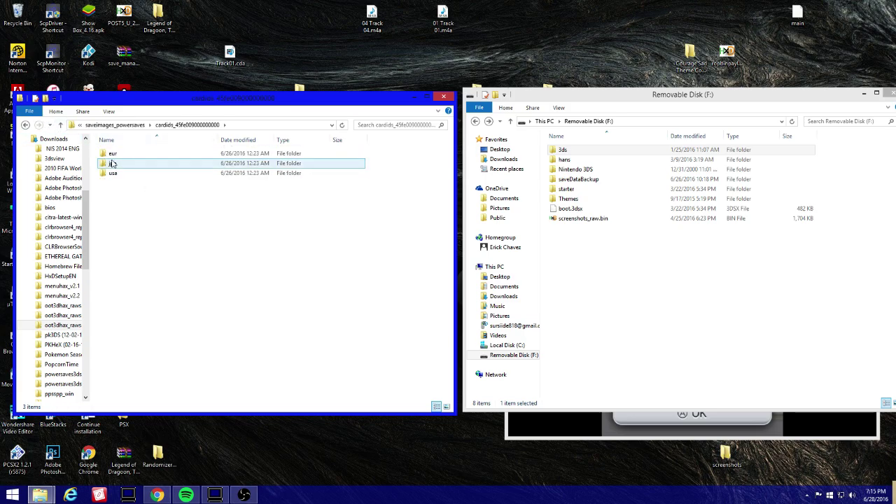
{"action": "left_click", "coordinate": [26, 124]}
{"action": "left_click", "coordinate": [142, 167]}
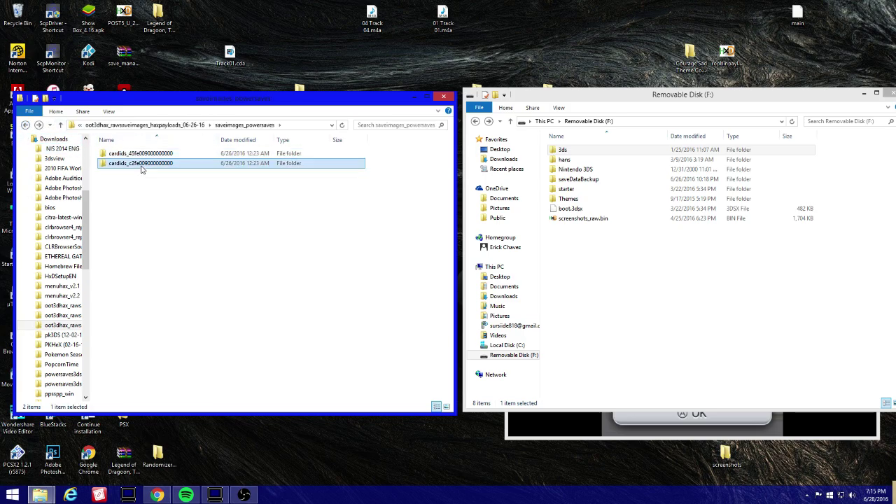
{"action": "double_click", "coordinate": [142, 166]}
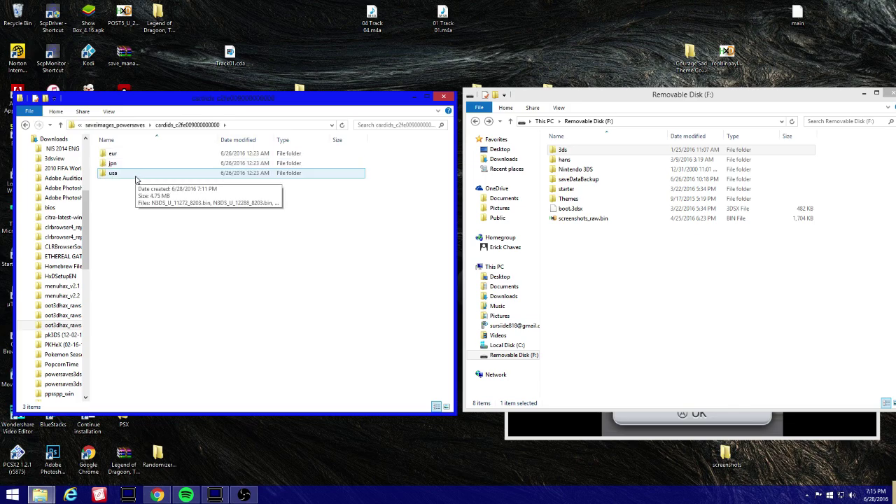
{"action": "double_click", "coordinate": [136, 175]}
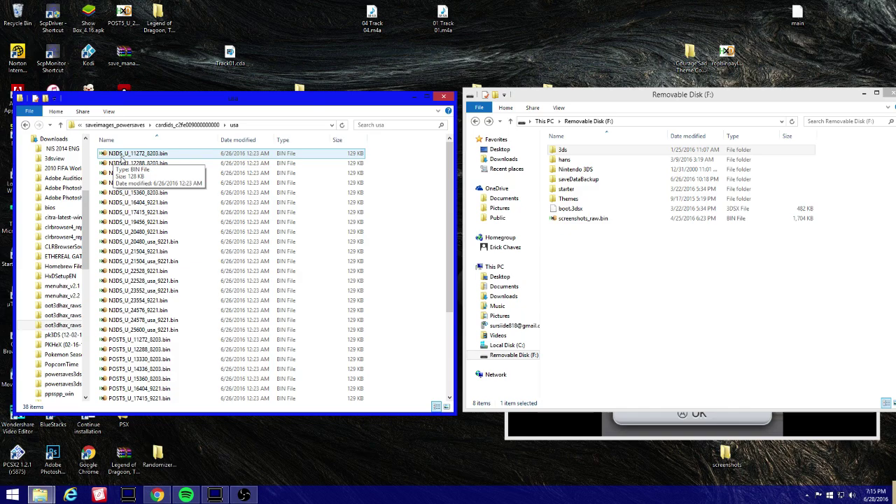
{"action": "scroll", "coordinate": [119, 266], "scroll_direction": "down", "scroll_amount": 5}
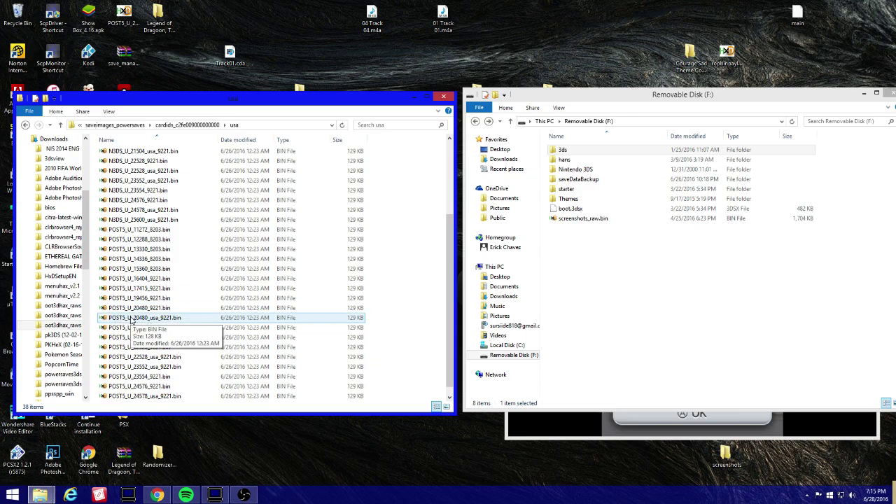
{"action": "scroll", "coordinate": [131, 320], "scroll_direction": "down", "scroll_amount": 1}
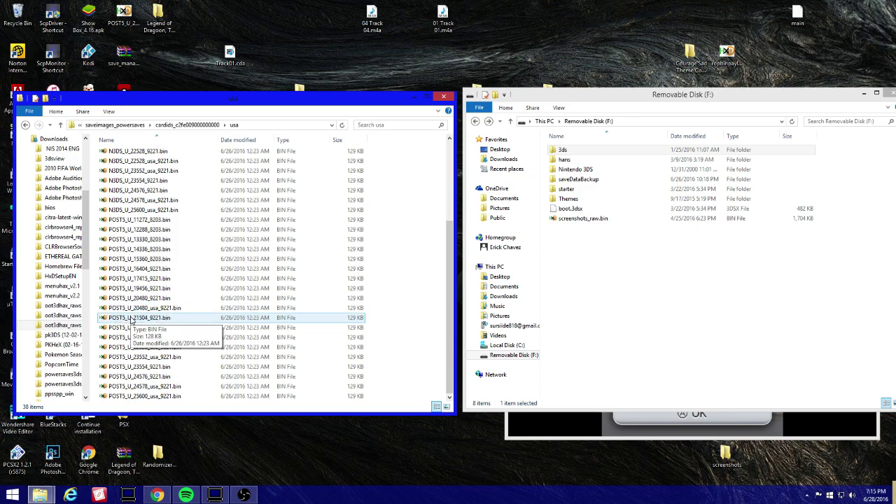
{"action": "left_click", "coordinate": [154, 397]}
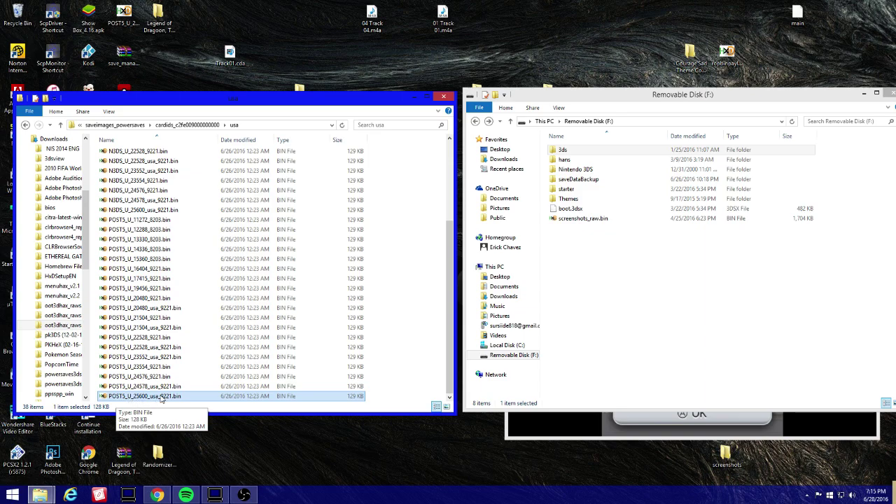
{"action": "scroll", "coordinate": [180, 341], "scroll_direction": "up", "scroll_amount": 3}
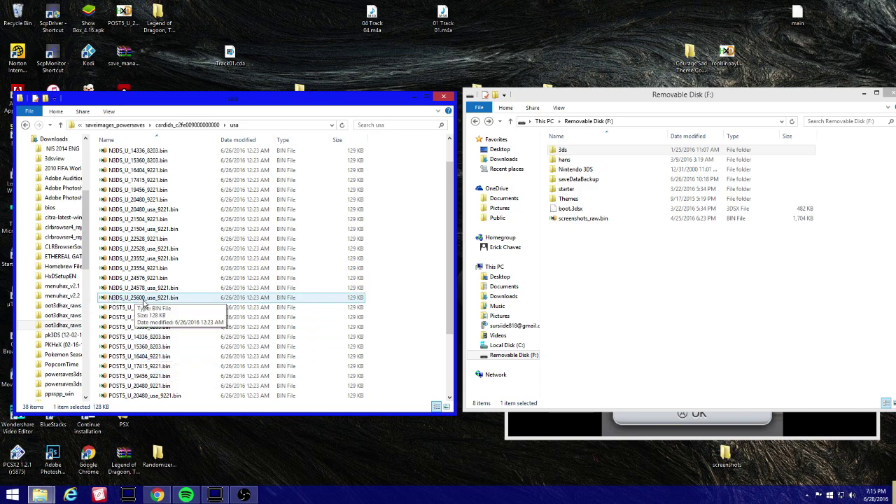
{"action": "left_click", "coordinate": [142, 302]}
{"action": "scroll", "coordinate": [133, 338], "scroll_direction": "down", "scroll_amount": 3}
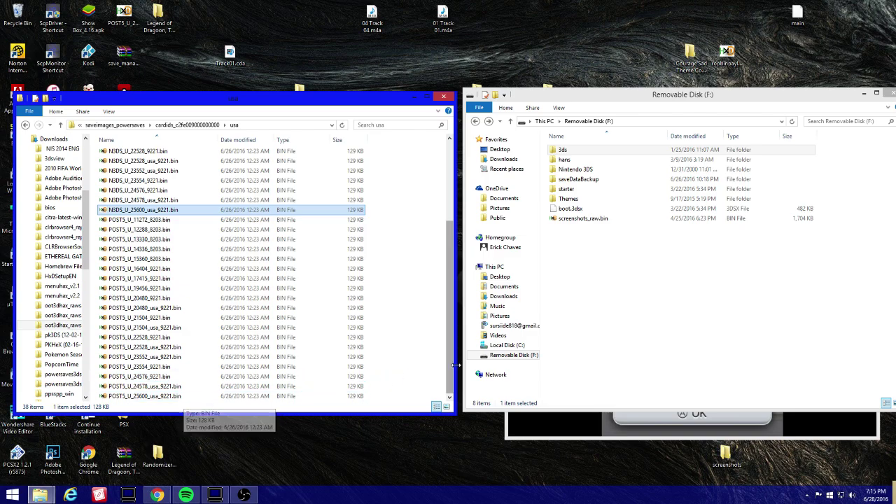
Show Local Disk (C:) in the Removable Disk (F:) window and switch to 3DS Powersaves.
{"action": "left_click", "coordinate": [506, 346]}
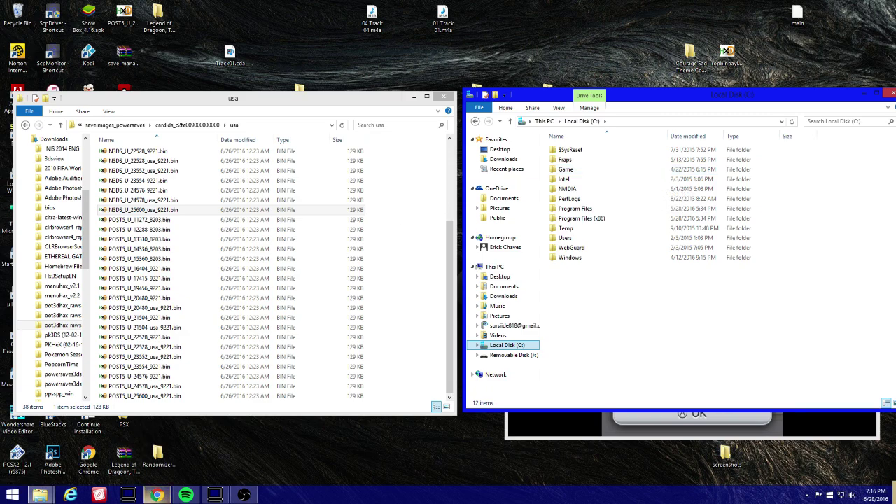
{"action": "left_click", "coordinate": [99, 494]}
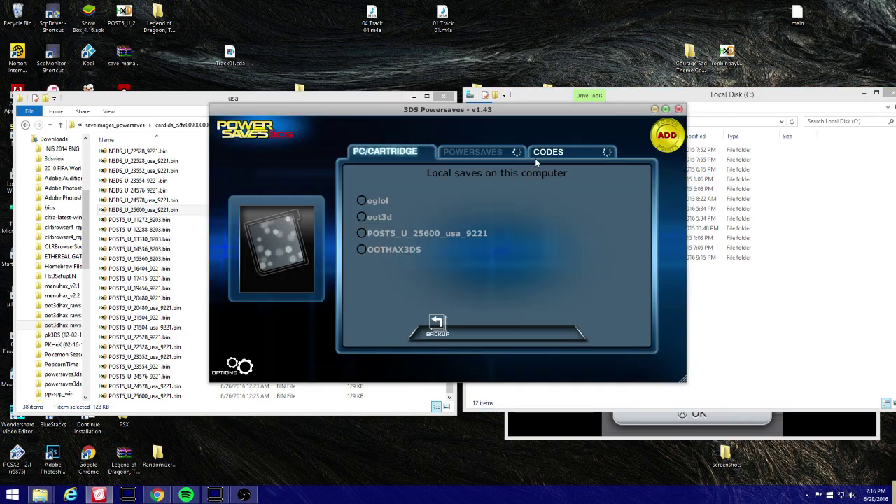
Delete the local gamesaves POST5_U_25600_usa_9221 and OOTHAX3DS, confirming each deletion.
{"action": "left_click", "coordinate": [392, 233]}
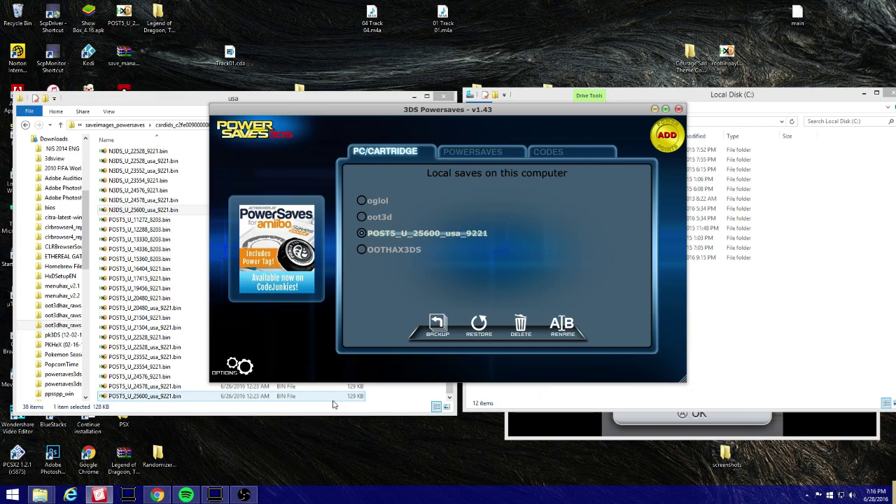
{"action": "left_click", "coordinate": [519, 327]}
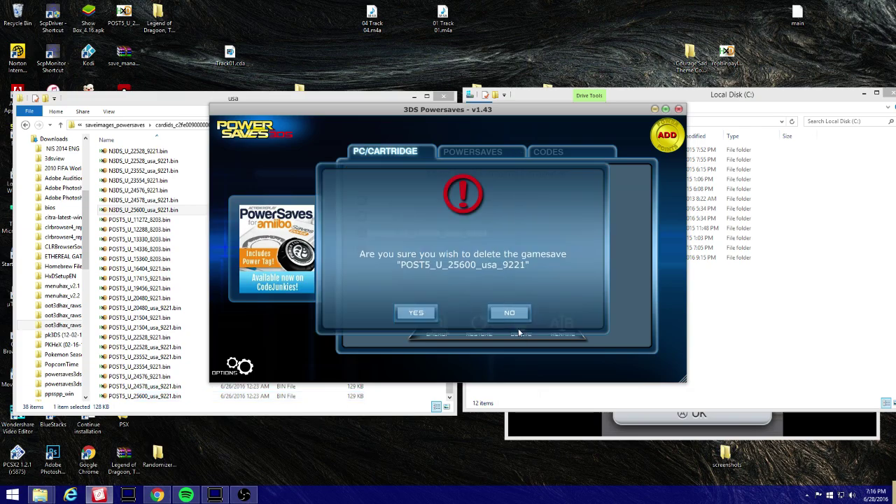
{"action": "left_click", "coordinate": [413, 313]}
{"action": "left_click", "coordinate": [395, 233]}
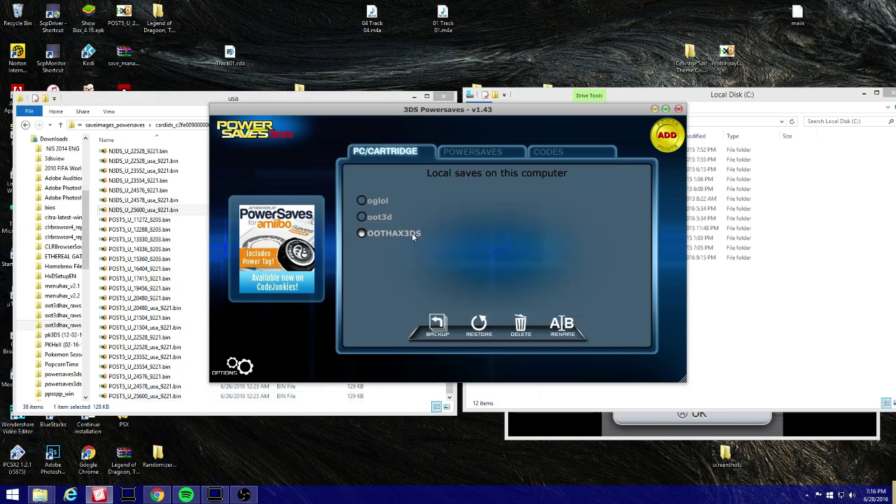
{"action": "left_click", "coordinate": [519, 326]}
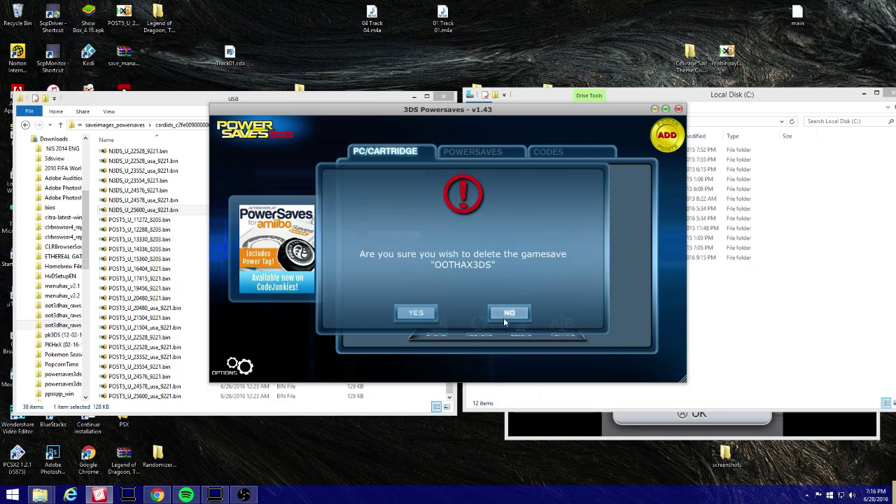
{"action": "left_click", "coordinate": [415, 312]}
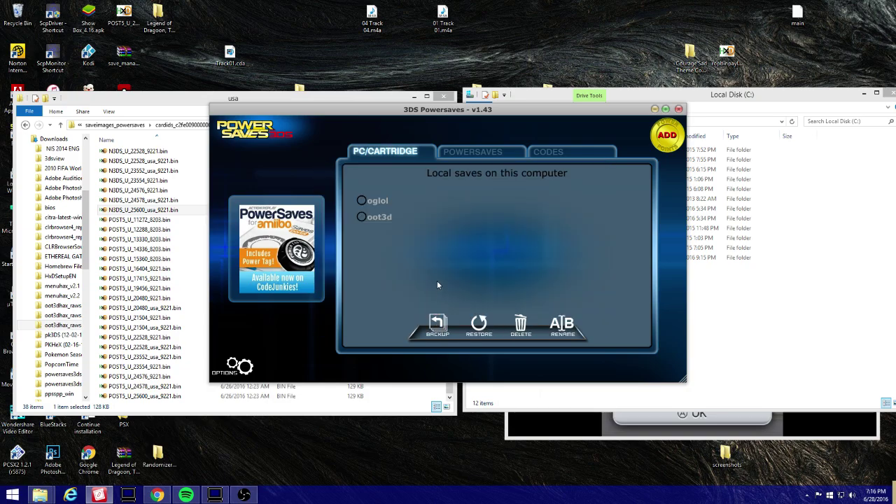
Back up the cartridge save to the computer with the save description ZeldaLink1234.
{"action": "left_click", "coordinate": [449, 325]}
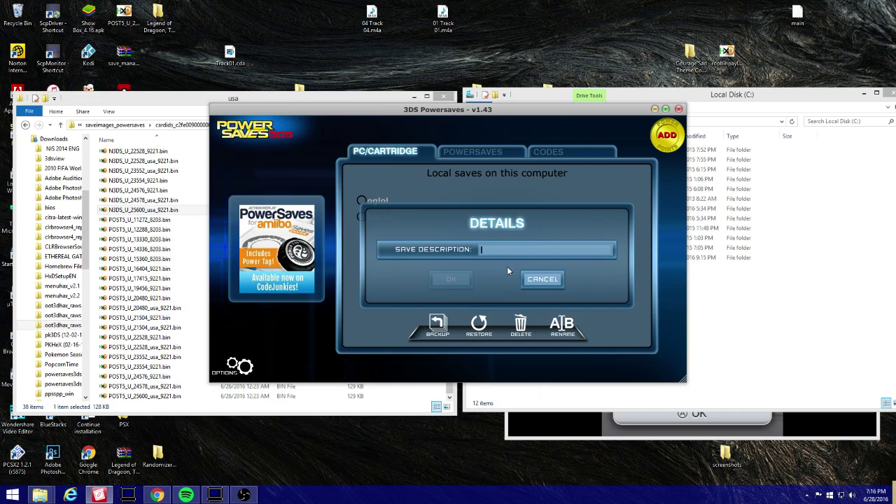
{"action": "type", "text": "Zelda"}
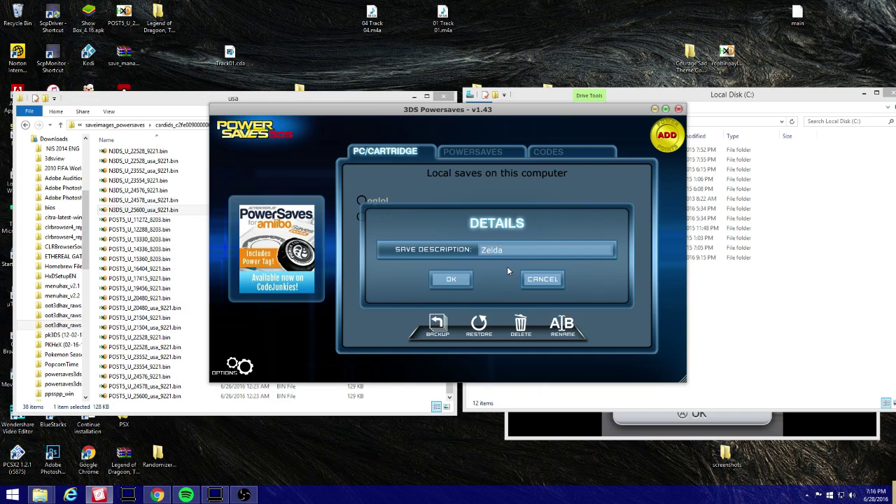
{"action": "type", "text": "Link1234"}
{"action": "left_click", "coordinate": [449, 279]}
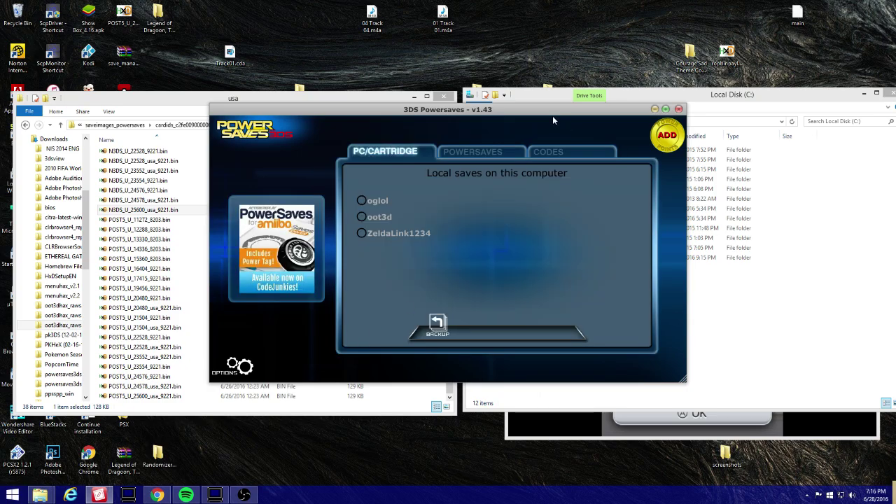
Switch to File Explorer and open the Powersaves3DS folder inside the user's profile folder under Users on Local Disk (C:).
{"action": "left_click", "coordinate": [654, 110]}
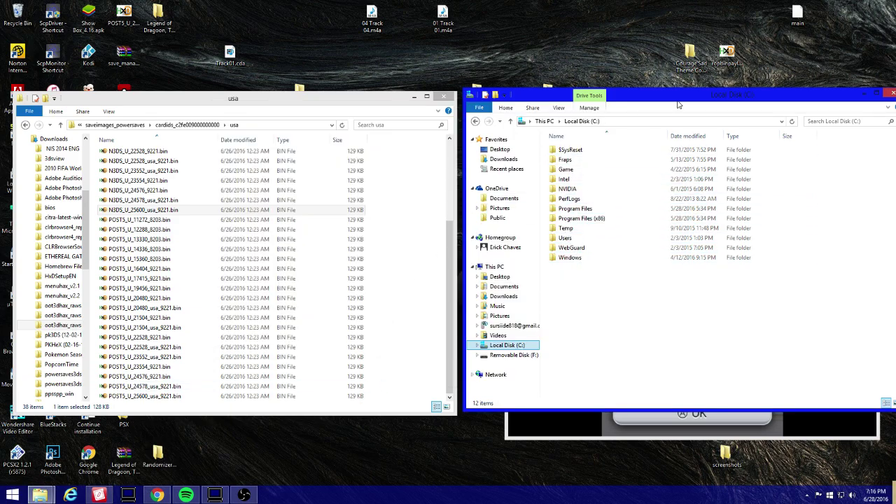
{"action": "double_click", "coordinate": [589, 238]}
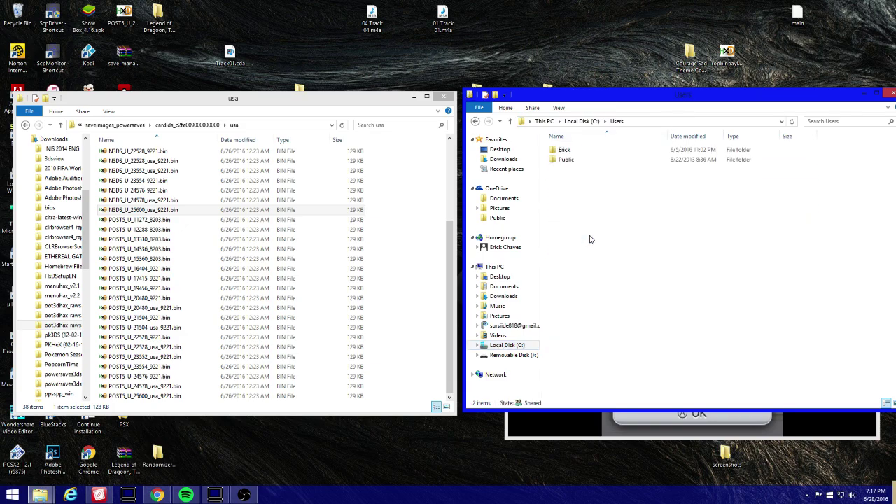
{"action": "left_click", "coordinate": [591, 153]}
{"action": "double_click", "coordinate": [591, 153]}
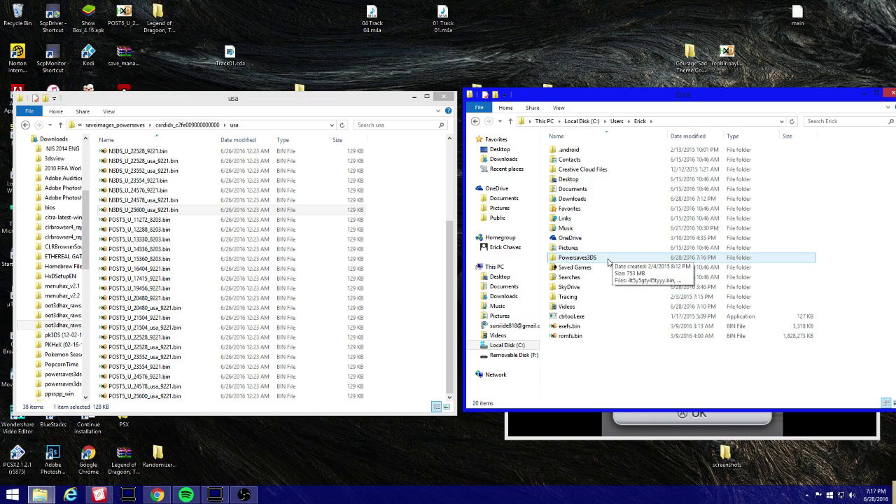
{"action": "double_click", "coordinate": [578, 258]}
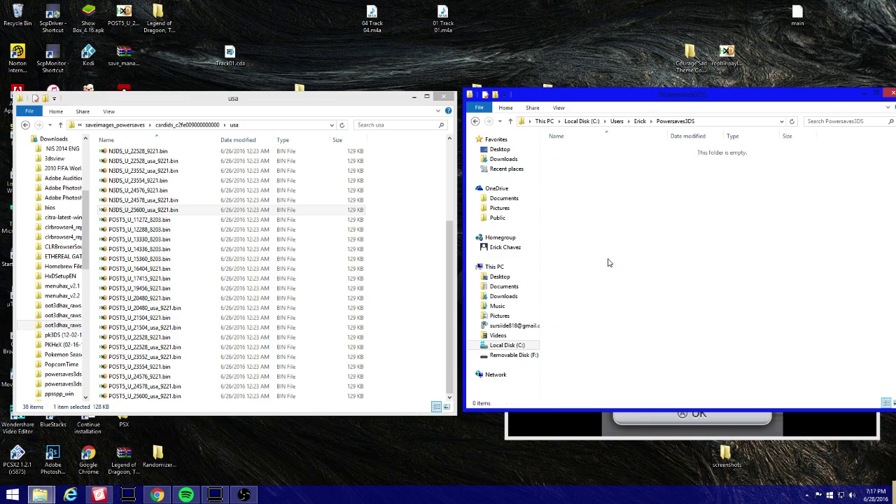
{"action": "left_click", "coordinate": [99, 494]}
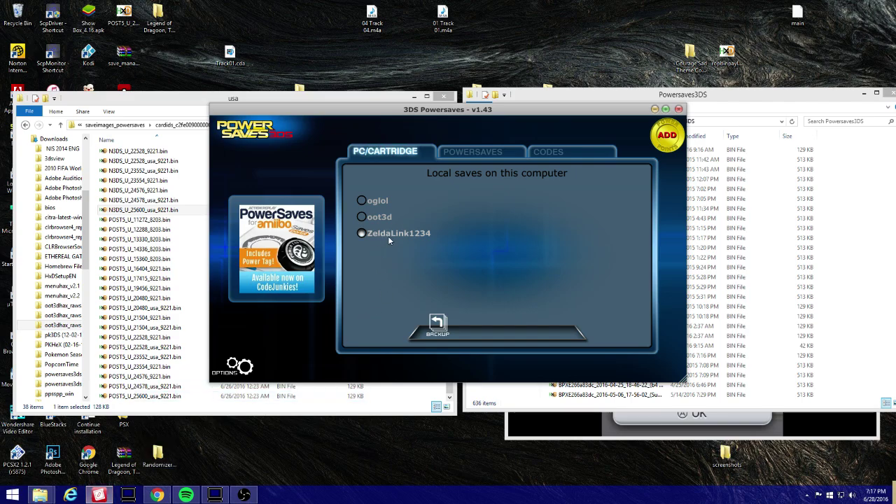
{"action": "left_click", "coordinate": [654, 109]}
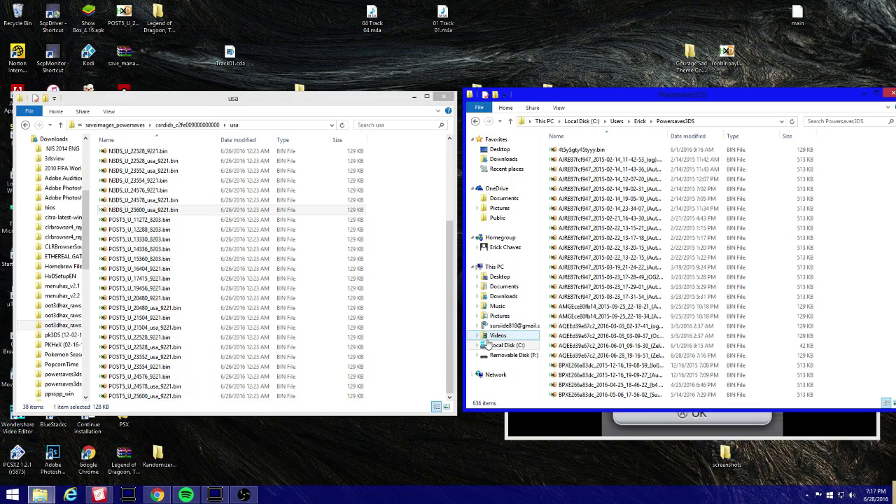
Move POST5_U_25600_usa_9221.bin from the usa folder into the Powersaves3DS folder and rename it Beats1.bin.
{"action": "left_click", "coordinate": [221, 399]}
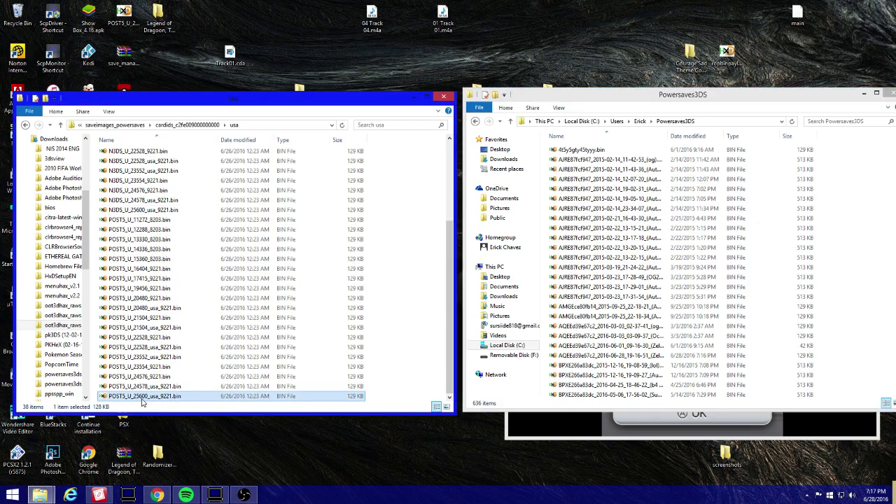
{"action": "left_click_drag", "start_coordinate": [143, 401], "coordinate": [660, 370]}
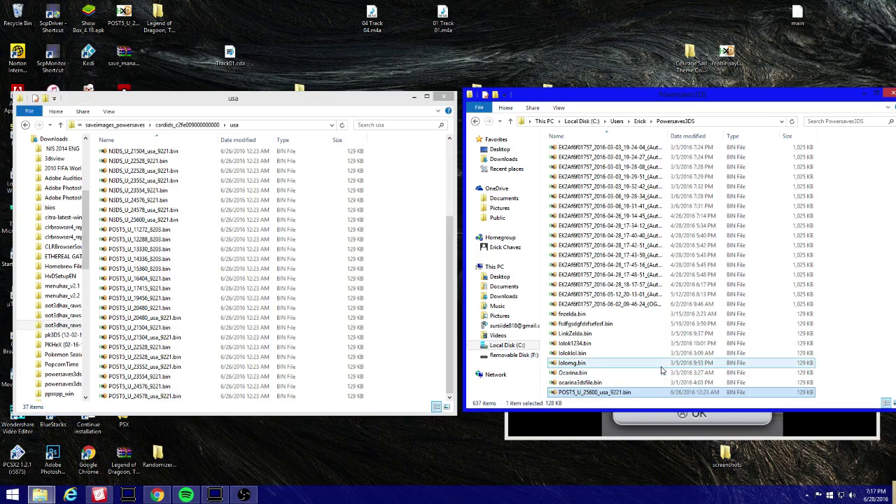
{"action": "left_click", "coordinate": [639, 398]}
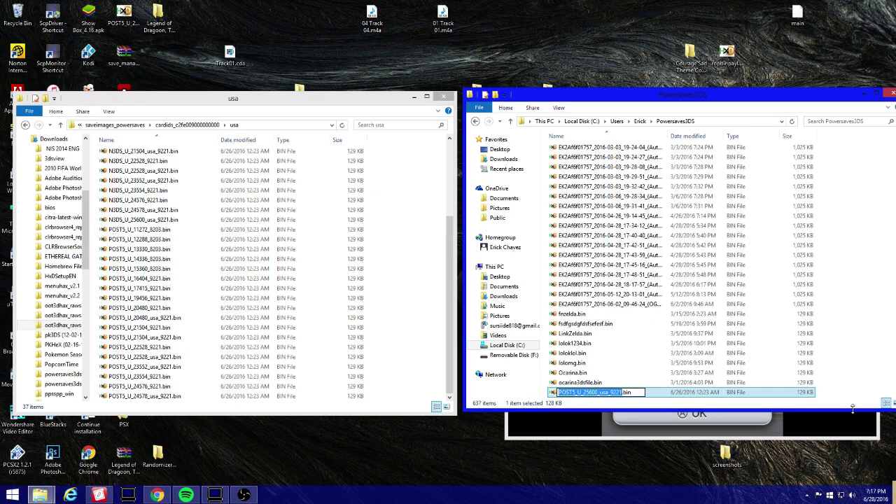
{"action": "key", "text": "BackSpace"}
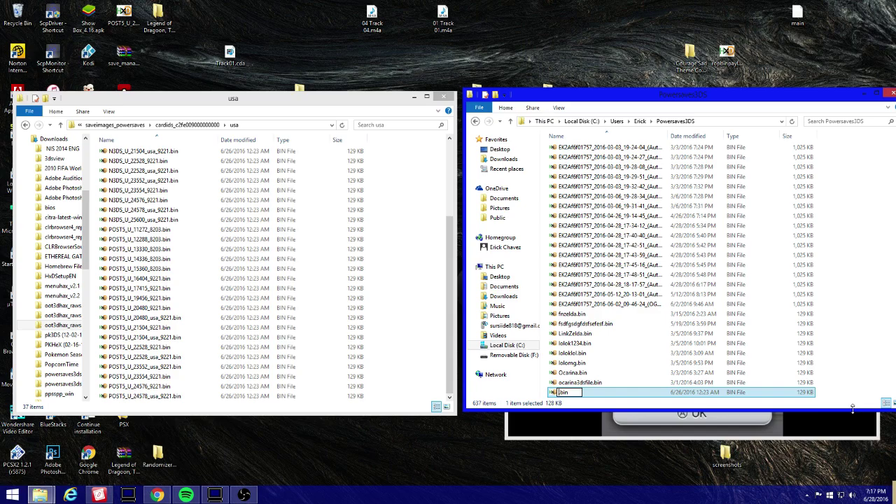
{"action": "type", "text": "Beats1"}
{"action": "key", "text": "Return"}
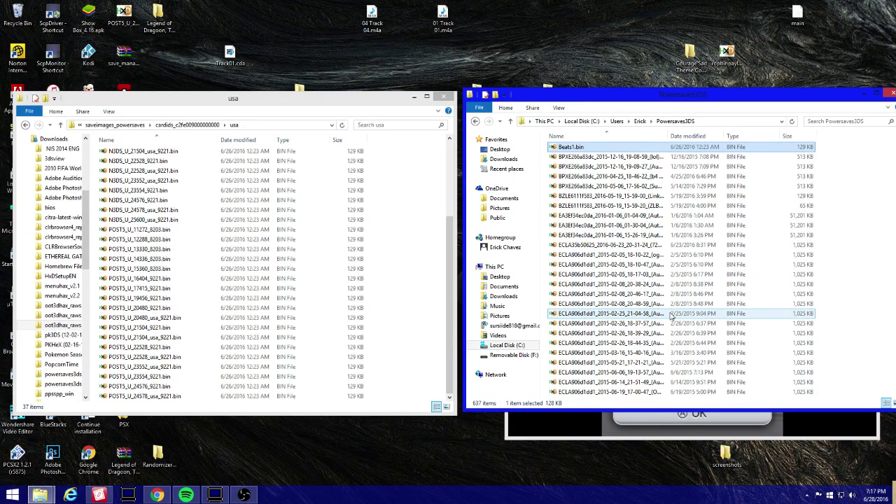
Find the ZeldaLink1234 backup file dated 2016-06-28_19-16-51 in the Powersaves3DS folder and copy its full name without the extension.
{"action": "left_click", "coordinate": [100, 495]}
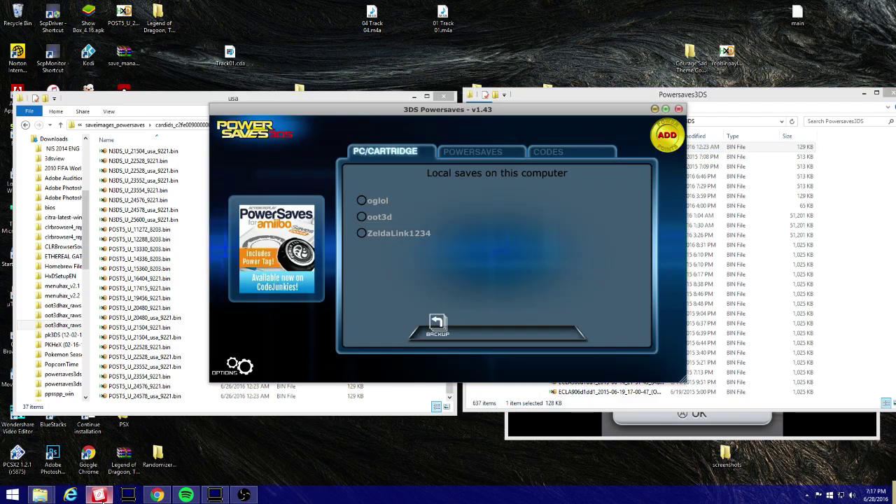
{"action": "left_click", "coordinate": [99, 495]}
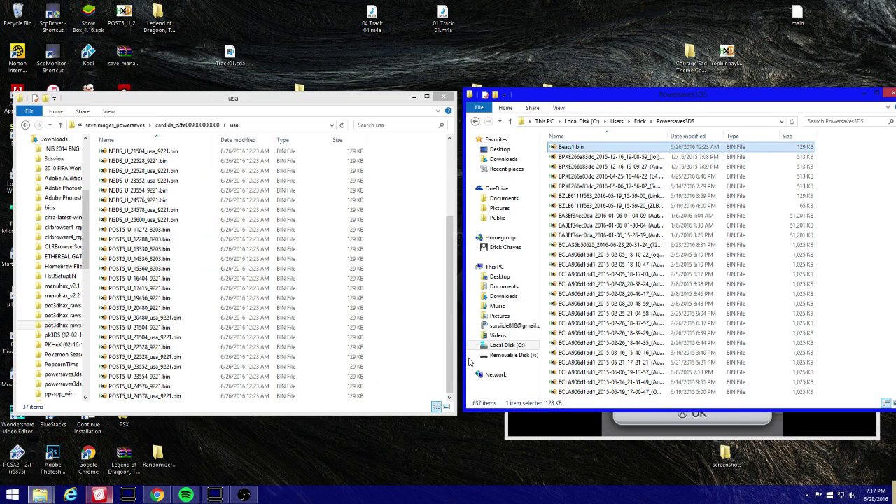
{"action": "left_click", "coordinate": [693, 373]}
{"action": "scroll", "coordinate": [693, 374], "scroll_direction": "down", "scroll_amount": 2}
{"action": "scroll", "coordinate": [693, 374], "scroll_direction": "down", "scroll_amount": 5}
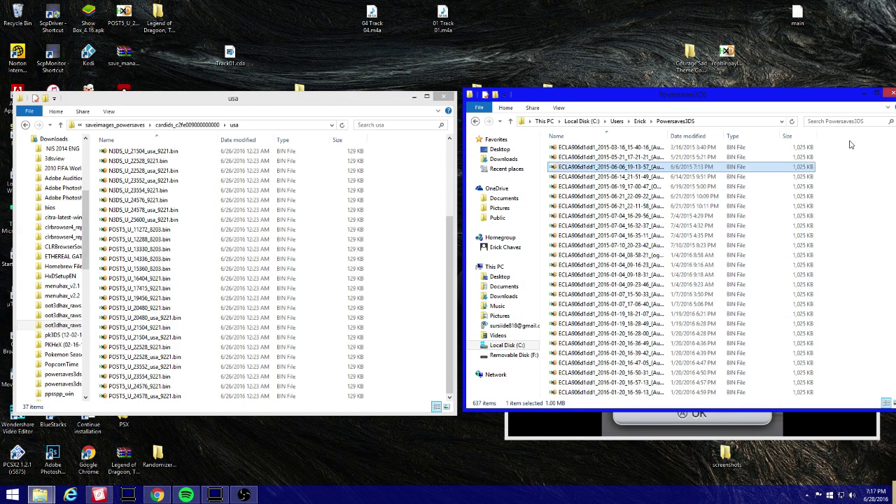
{"action": "left_click_drag", "start_coordinate": [780, 102], "coordinate": [756, 105]}
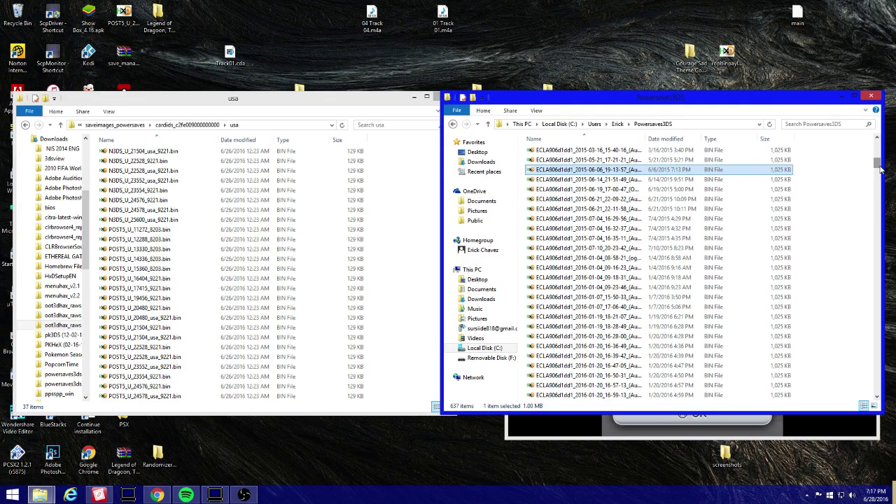
{"action": "left_click_drag", "start_coordinate": [878, 165], "coordinate": [877, 145]}
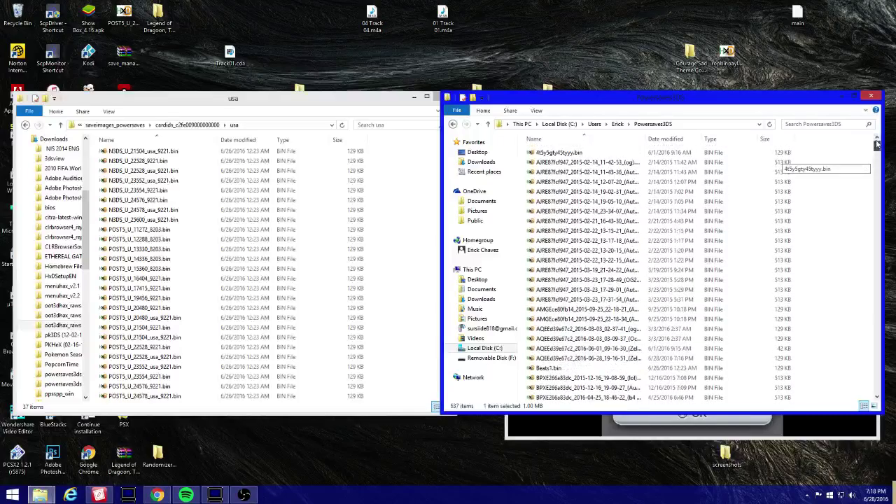
{"action": "left_click", "coordinate": [587, 359]}
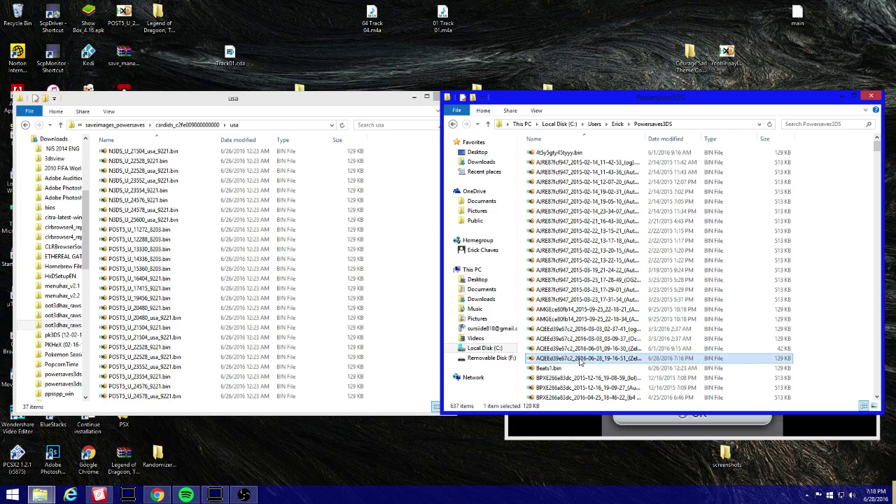
{"action": "left_click", "coordinate": [580, 361]}
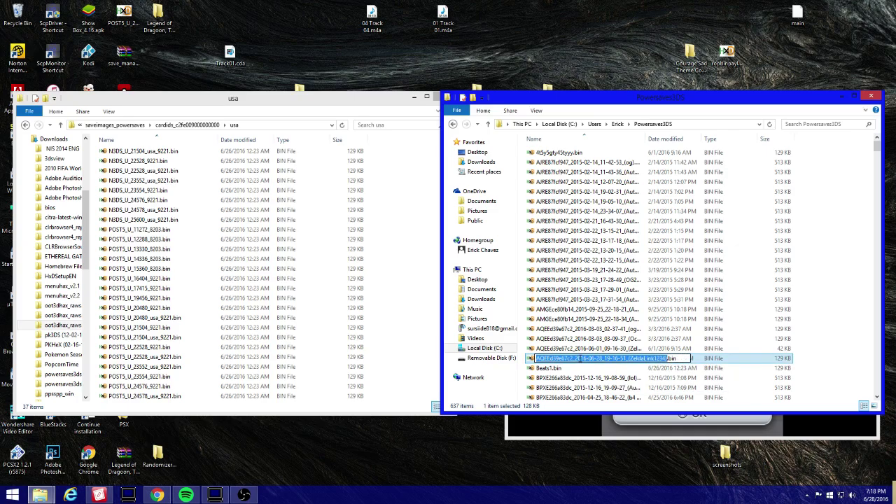
{"action": "right_click", "coordinate": [580, 360]}
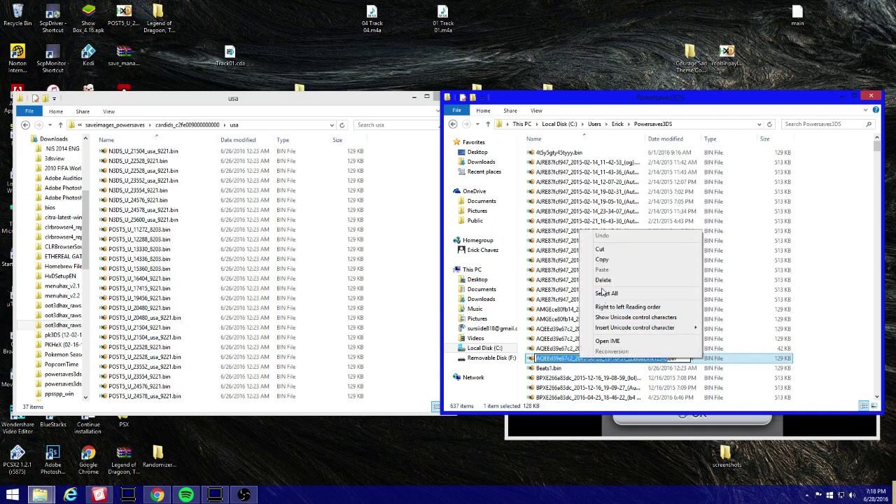
{"action": "left_click", "coordinate": [602, 259]}
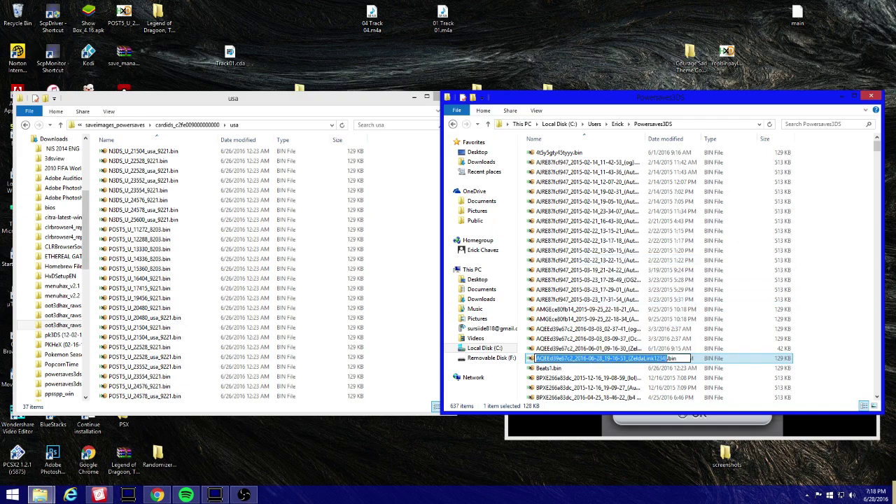
Rename the original ZeldaLink1234 backup to the arbitrary name frfjit4jit49t439ut43uj9rj90g90g5j90grj0g5jjg5.bin.
{"action": "key", "text": "BackSpace"}
{"action": "type", "text": "frfjit4jit49t439ut43uj9rj90g90g5j90grj0g5jjg5"}
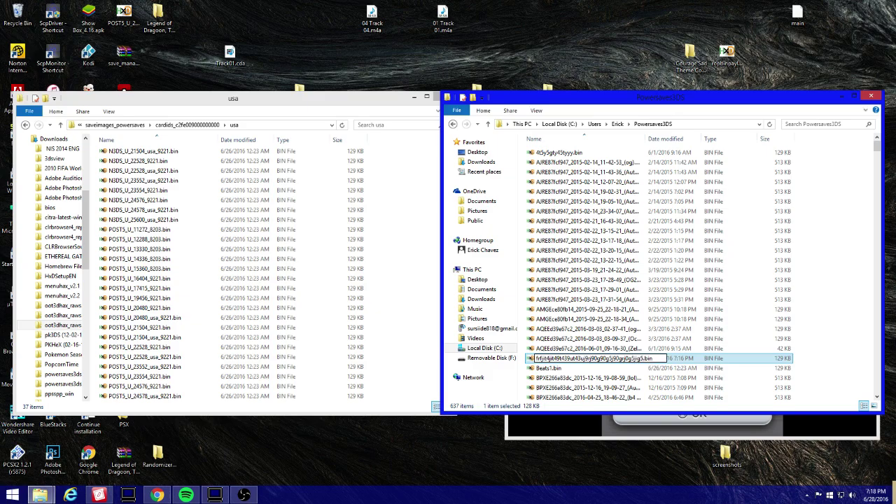
{"action": "key", "text": "Return"}
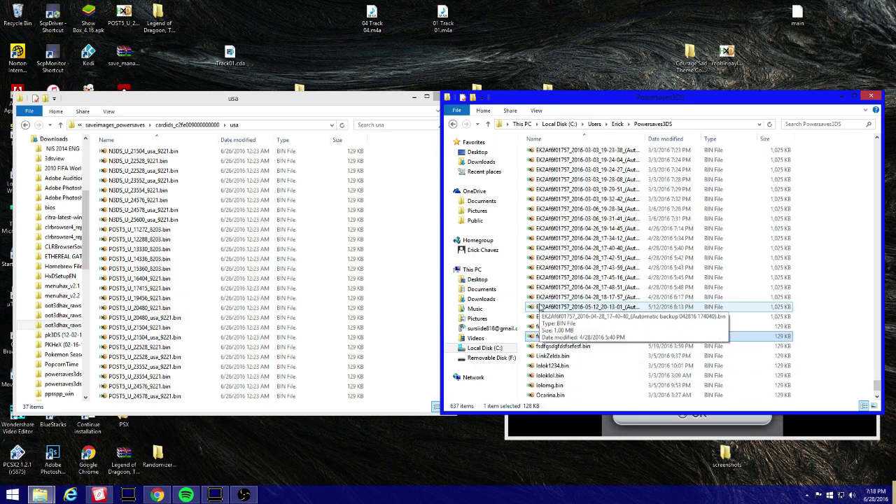
Rename Beats1.bin in the Powersaves3DS folder with the name copied from the ZeldaLink1234 backup file.
{"action": "scroll", "coordinate": [579, 371], "scroll_direction": "down", "scroll_amount": 2}
{"action": "scroll", "coordinate": [591, 379], "scroll_direction": "up", "scroll_amount": 15}
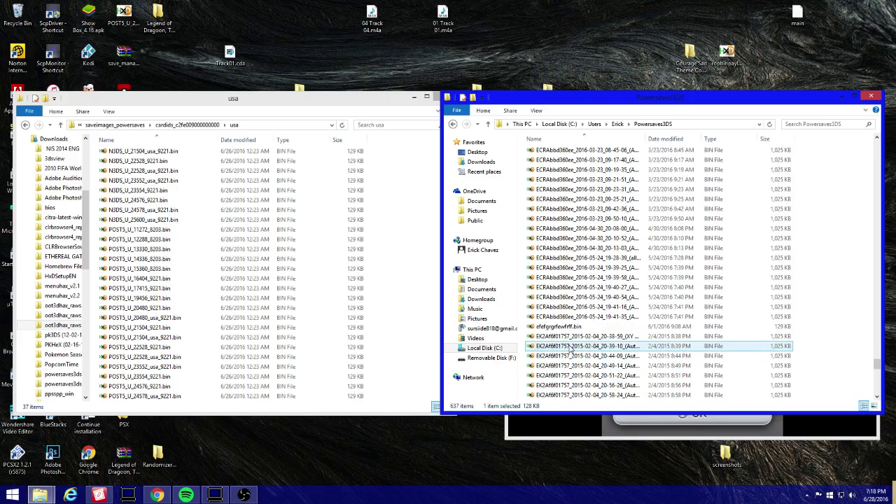
{"action": "scroll", "coordinate": [737, 365], "scroll_direction": "up", "scroll_amount": 10}
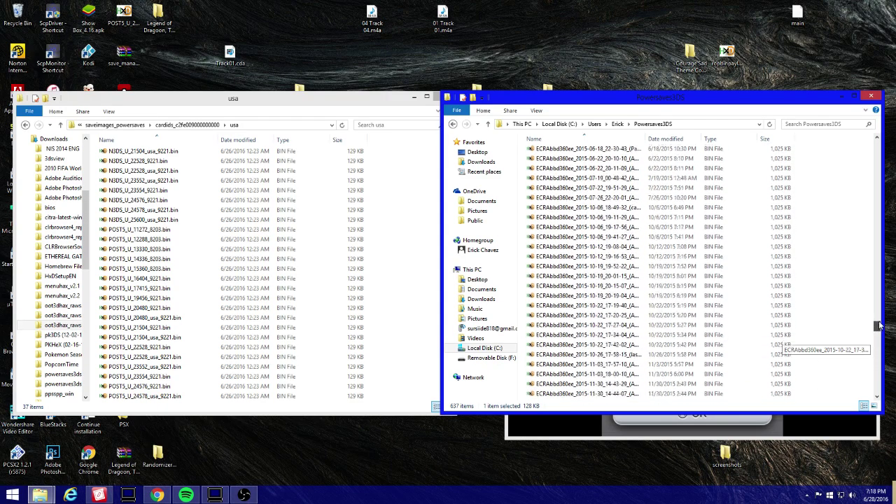
{"action": "left_click_drag", "start_coordinate": [877, 343], "coordinate": [878, 130]}
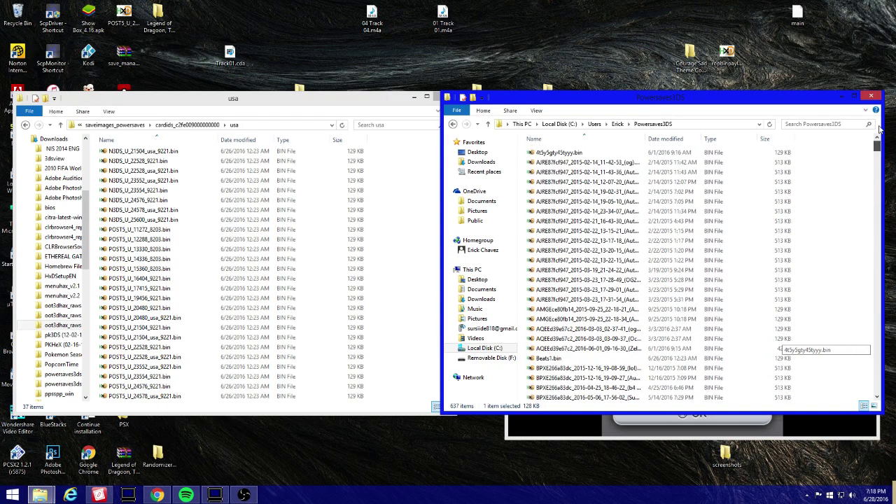
{"action": "left_click", "coordinate": [545, 358]}
{"action": "left_click", "coordinate": [545, 358]}
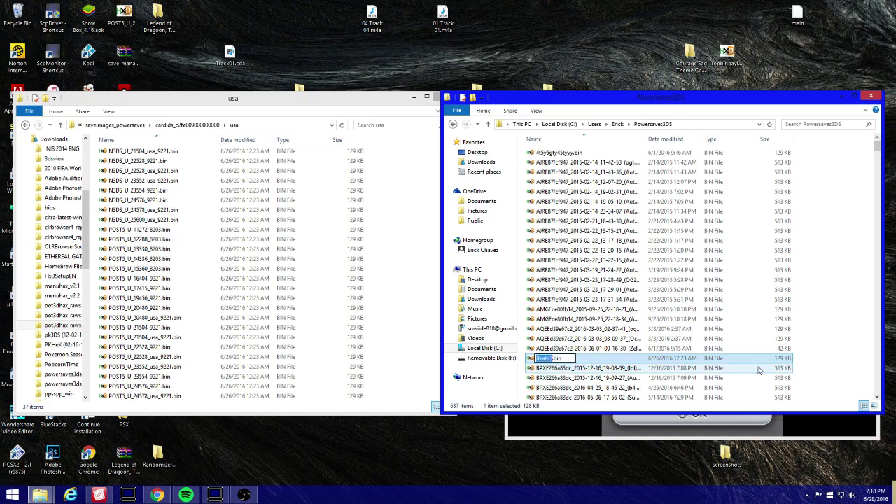
{"action": "key", "text": "BackSpace"}
{"action": "key", "text": "ctrl+v"}
{"action": "key", "text": "Return"}
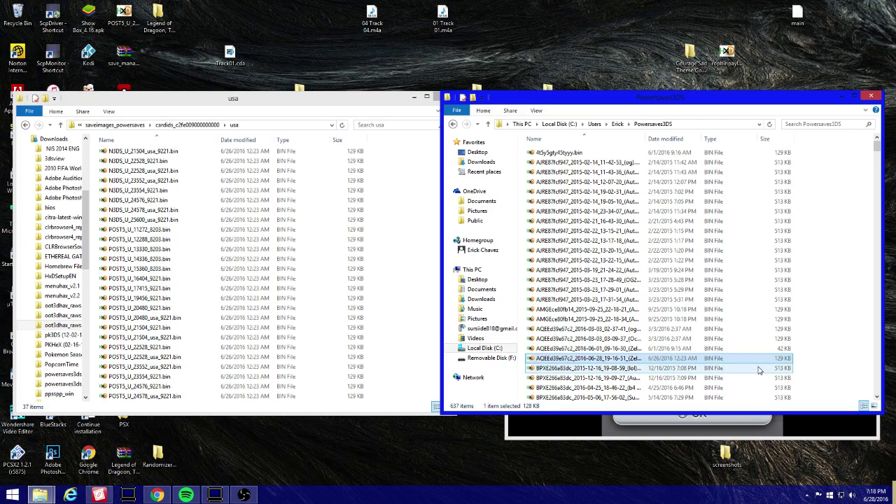
Close both the usa and Powersaves3DS folder windows.
{"action": "left_click", "coordinate": [318, 98]}
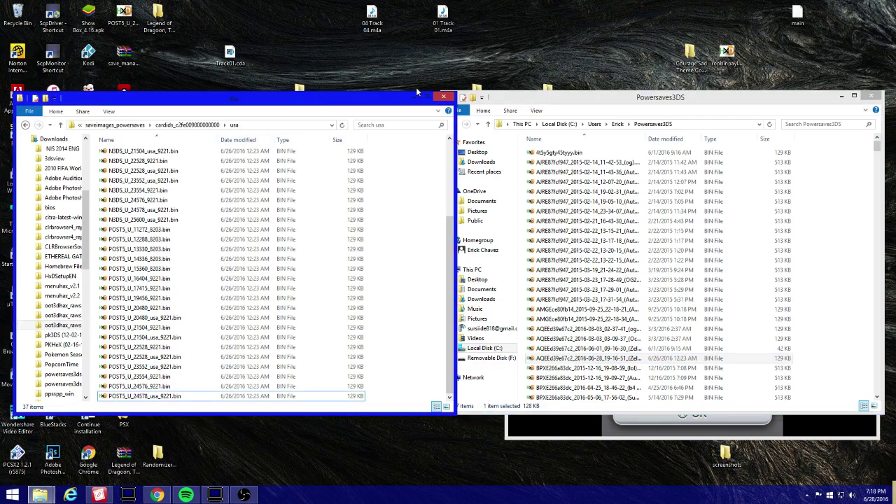
{"action": "left_click", "coordinate": [445, 98]}
{"action": "left_click_drag", "start_coordinate": [847, 104], "coordinate": [688, 105]}
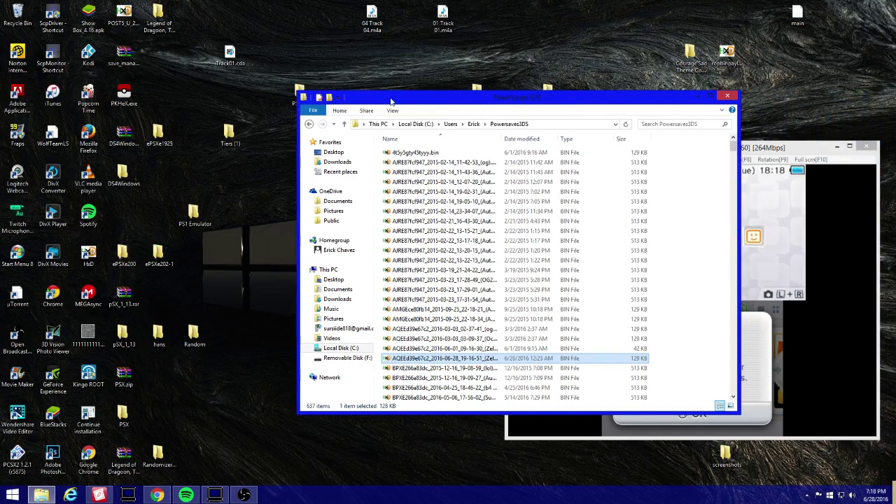
{"action": "left_click", "coordinate": [727, 95]}
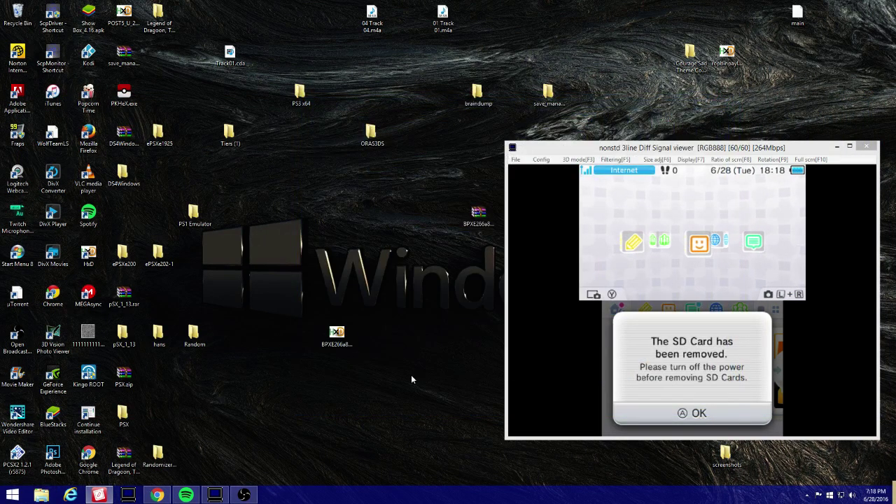
Switch to 3DS Powersaves, restore the local save ZeldaLink1234 to the cartridge, and move the window clear of the signal viewer.
{"action": "left_click", "coordinate": [99, 495]}
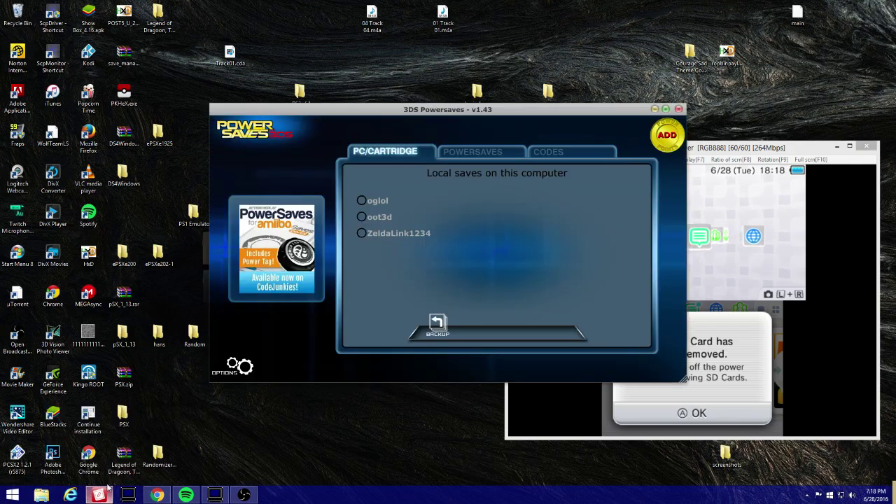
{"action": "left_click", "coordinate": [366, 233]}
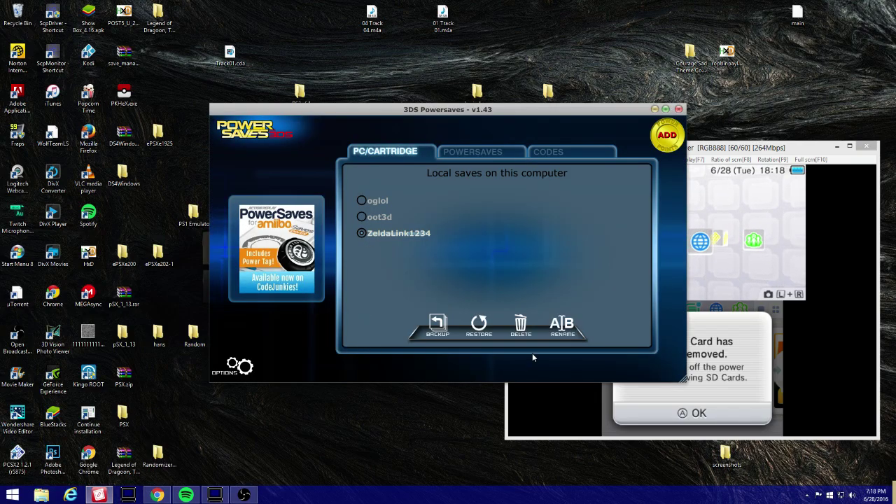
{"action": "left_click", "coordinate": [480, 334]}
{"action": "left_click", "coordinate": [417, 313]}
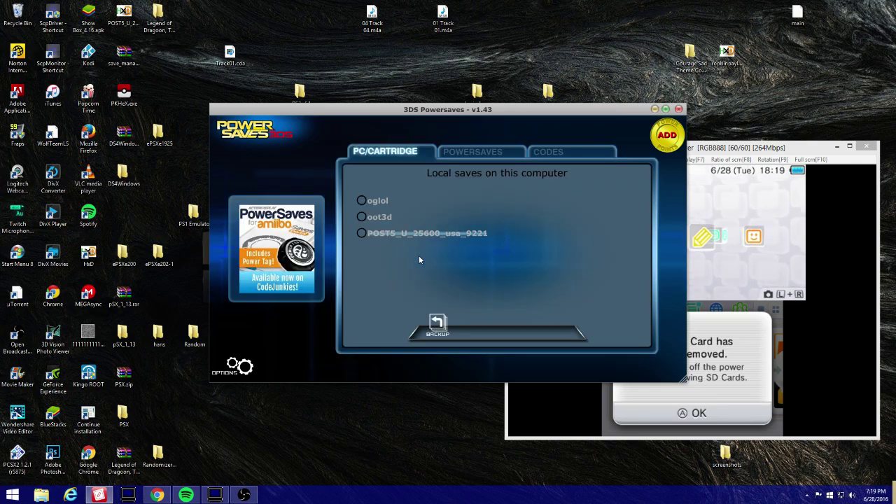
{"action": "left_click", "coordinate": [486, 238]}
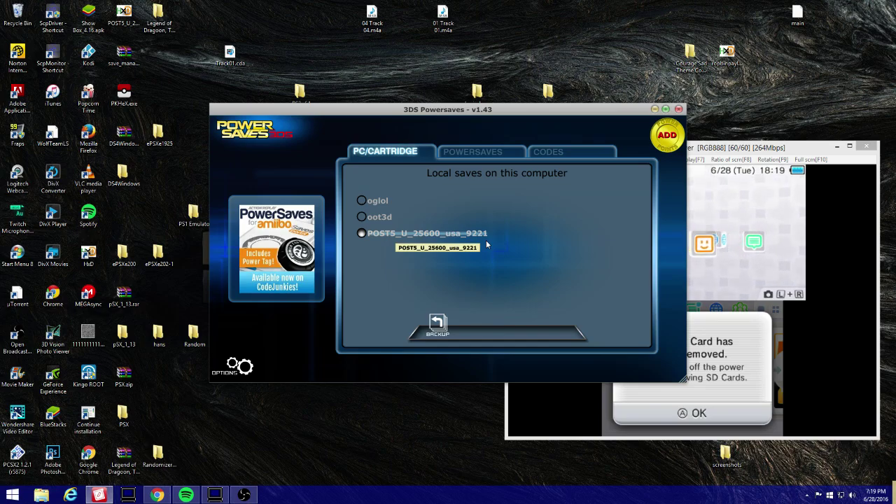
{"action": "left_click_drag", "start_coordinate": [516, 112], "coordinate": [410, 139]}
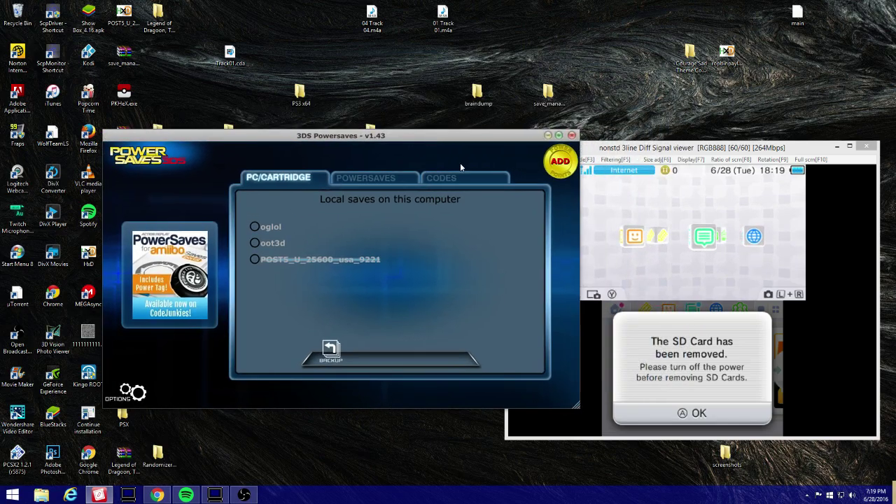
Move the 3DS Powersaves window clear of the signal viewer, close it, and reposition the signal viewer near the middle of the desktop.
{"action": "left_click_drag", "start_coordinate": [475, 140], "coordinate": [398, 159]}
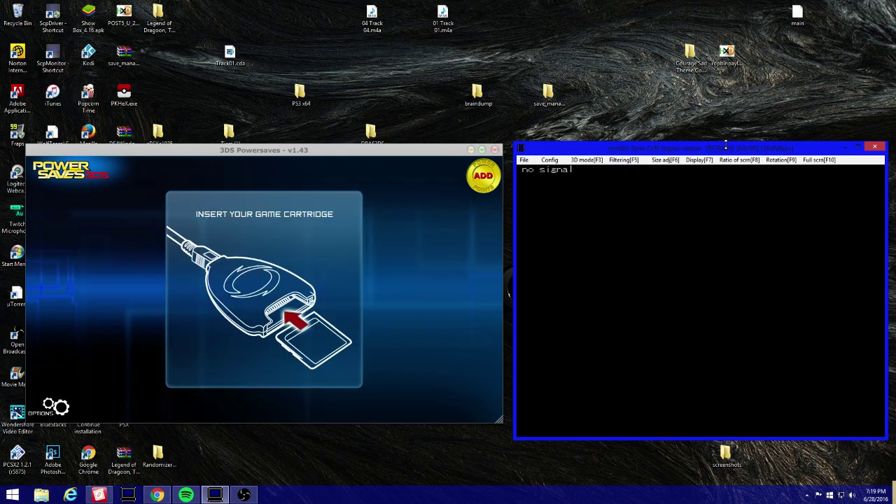
{"action": "left_click", "coordinate": [495, 149]}
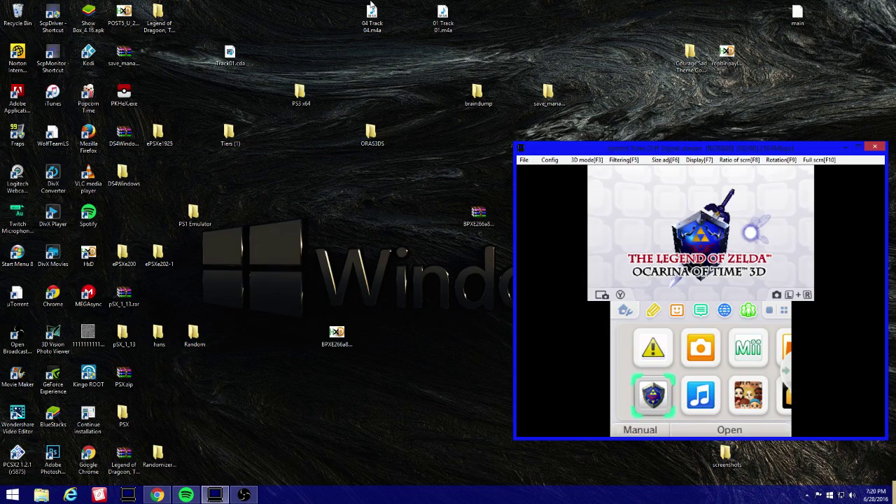
{"action": "left_click_drag", "start_coordinate": [631, 151], "coordinate": [381, 154]}
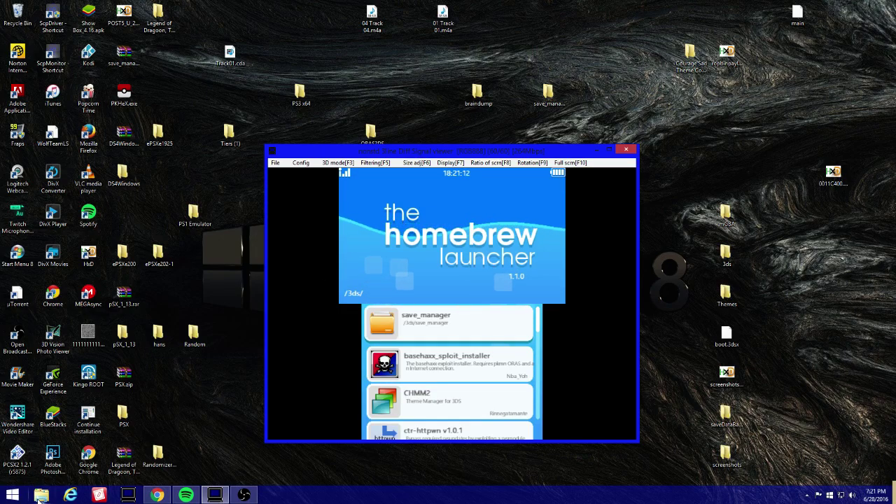
Browse Downloads to the oot3dhax_rawsaveimages_haxpayloads_06-26-16 folder, check its saveimages subfolder, and open saveimages_powersaves.
{"action": "left_click", "coordinate": [40, 495]}
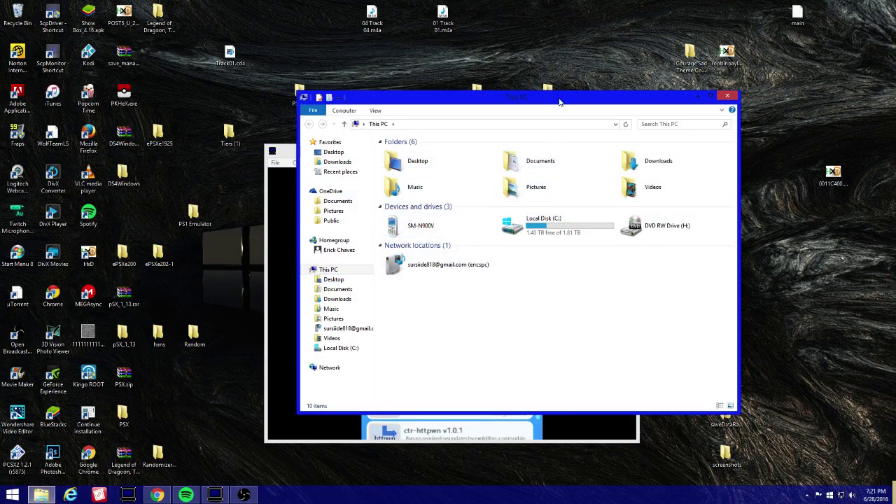
{"action": "left_click", "coordinate": [341, 302]}
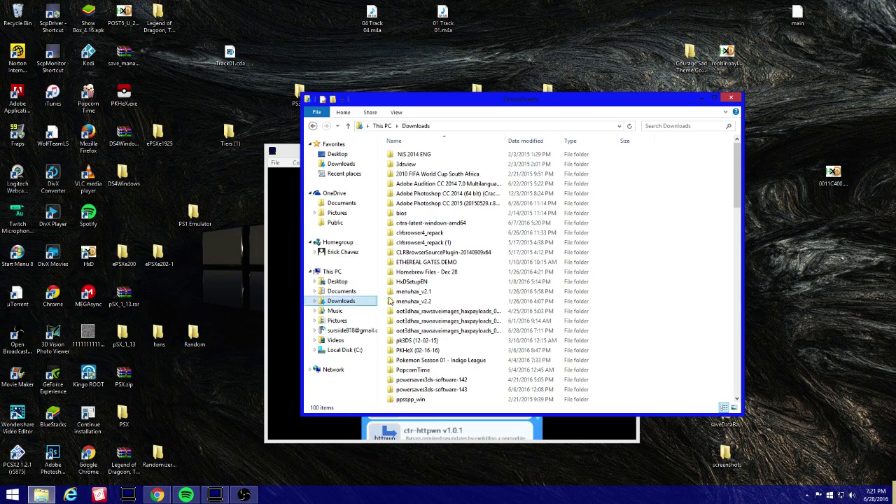
{"action": "double_click", "coordinate": [471, 330]}
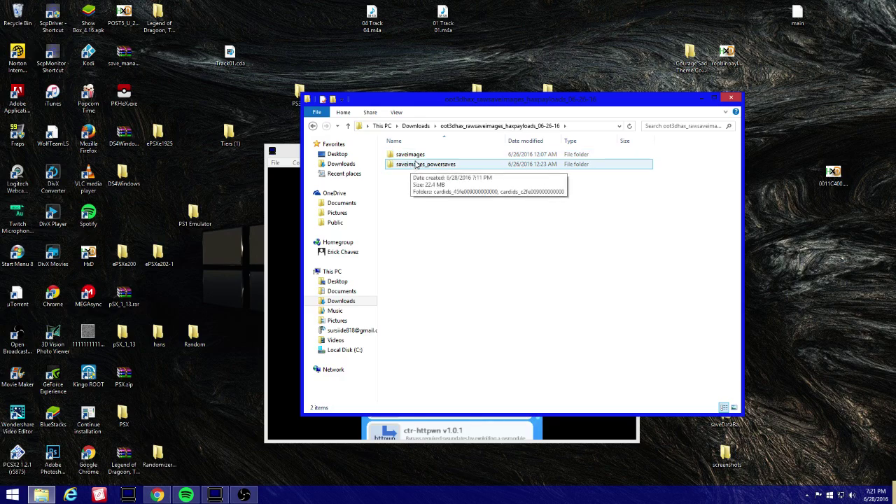
{"action": "double_click", "coordinate": [418, 154]}
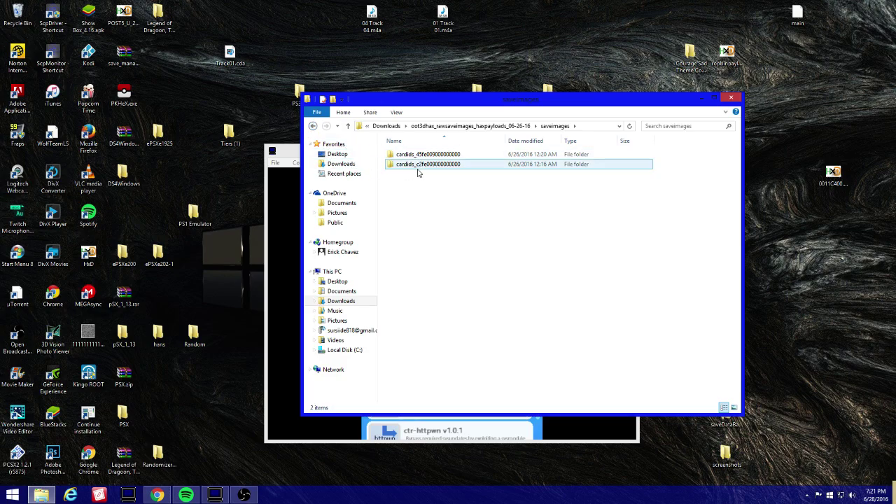
{"action": "left_click", "coordinate": [313, 126]}
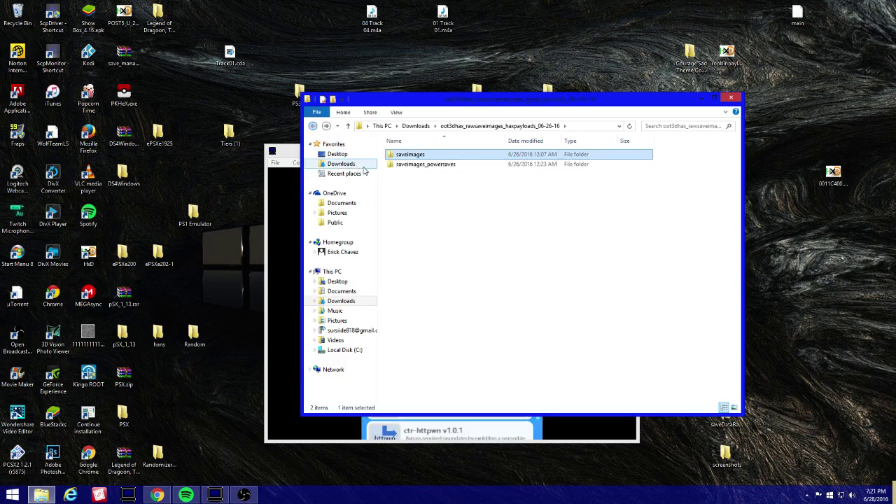
{"action": "double_click", "coordinate": [396, 166]}
{"action": "left_click", "coordinate": [397, 168]}
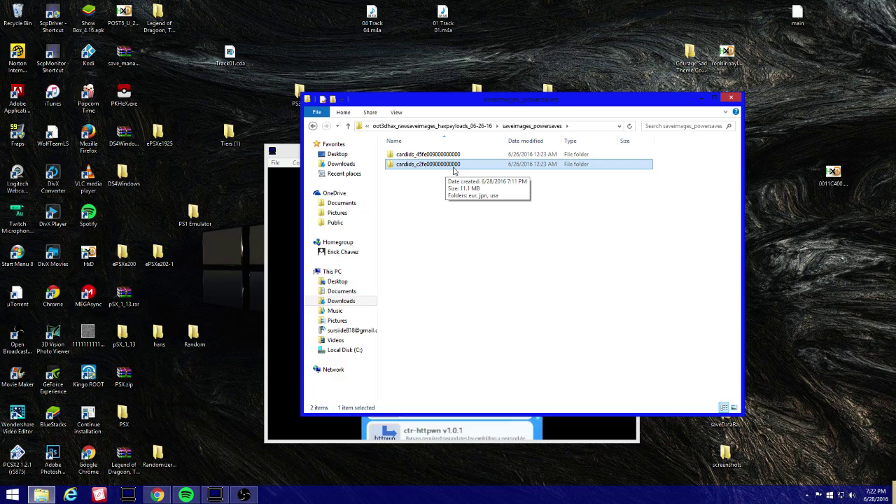
Examine the region folders inside both cardids folders of saveimages_powersaves and close the folder window.
{"action": "double_click", "coordinate": [453, 166]}
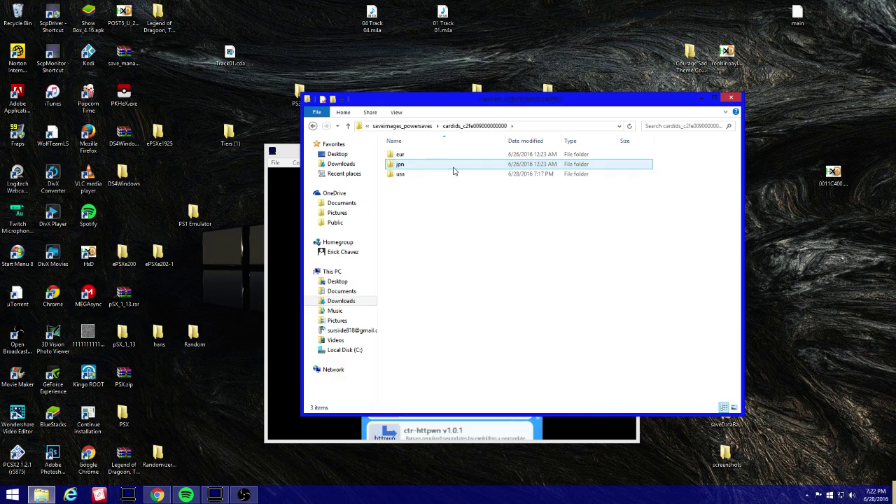
{"action": "left_click", "coordinate": [435, 179]}
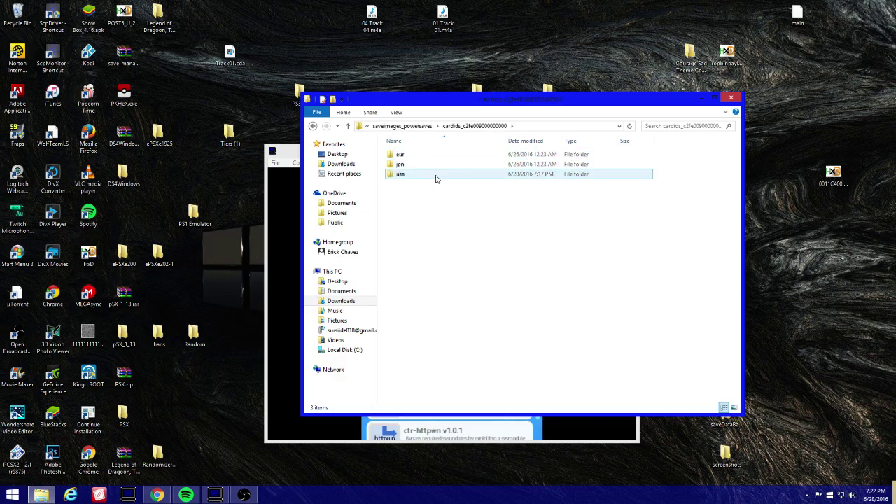
{"action": "left_click", "coordinate": [435, 181]}
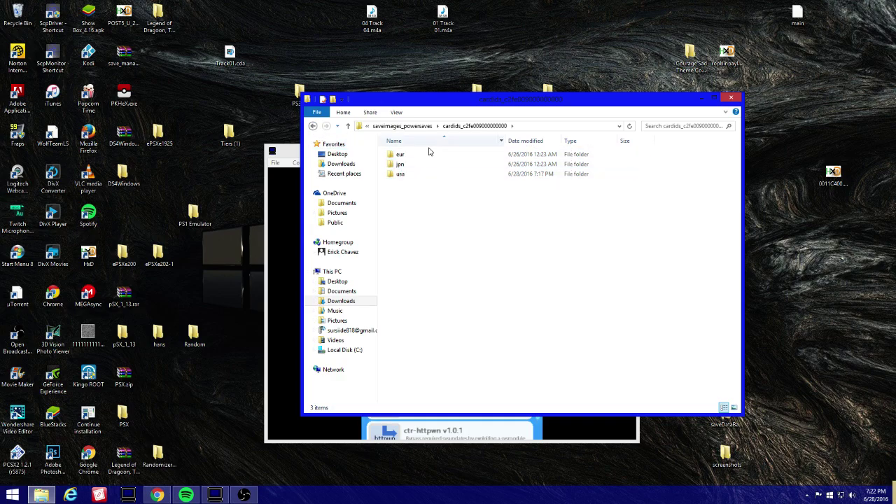
{"action": "left_click", "coordinate": [313, 126]}
{"action": "double_click", "coordinate": [449, 166]}
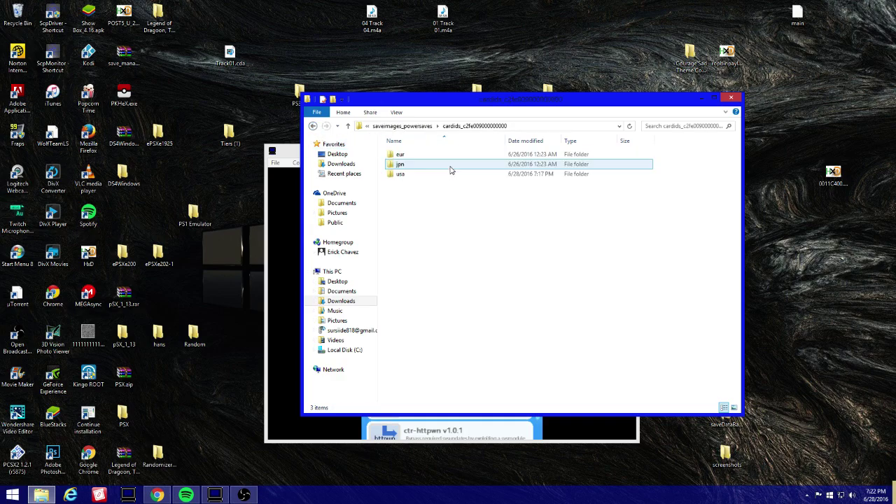
{"action": "left_click", "coordinate": [313, 126]}
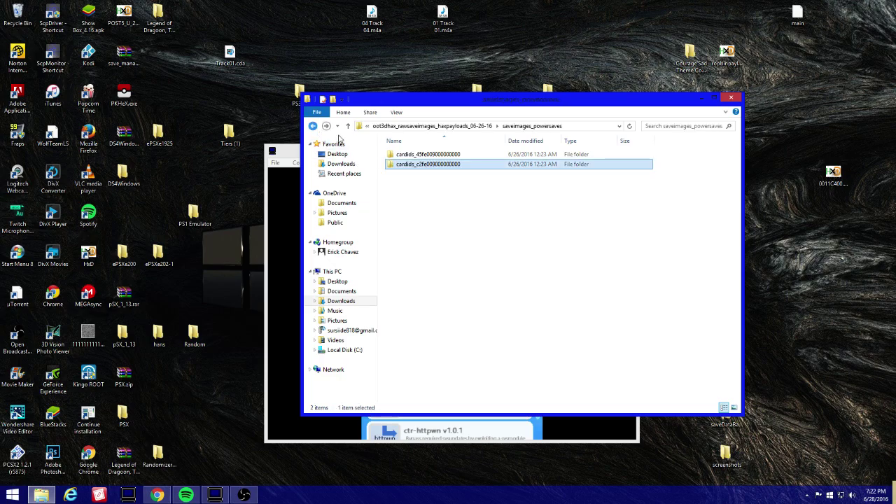
{"action": "double_click", "coordinate": [429, 155]}
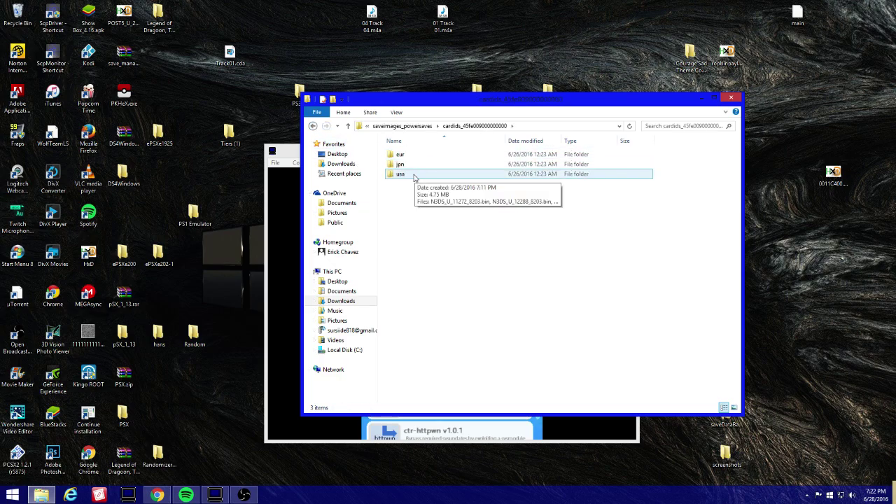
{"action": "left_click", "coordinate": [312, 126]}
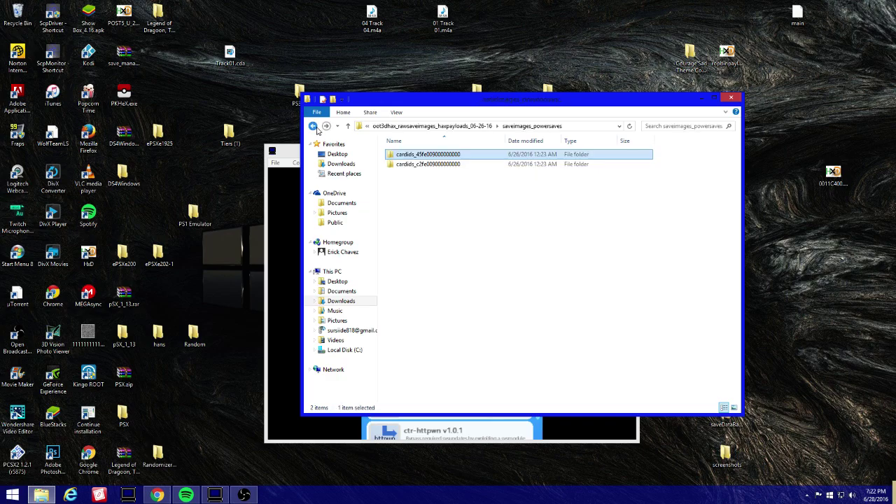
{"action": "left_click", "coordinate": [728, 101]}
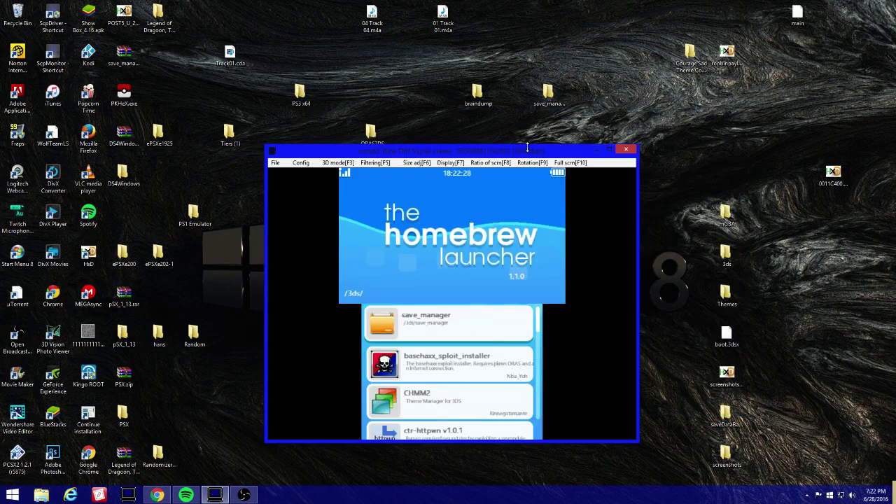